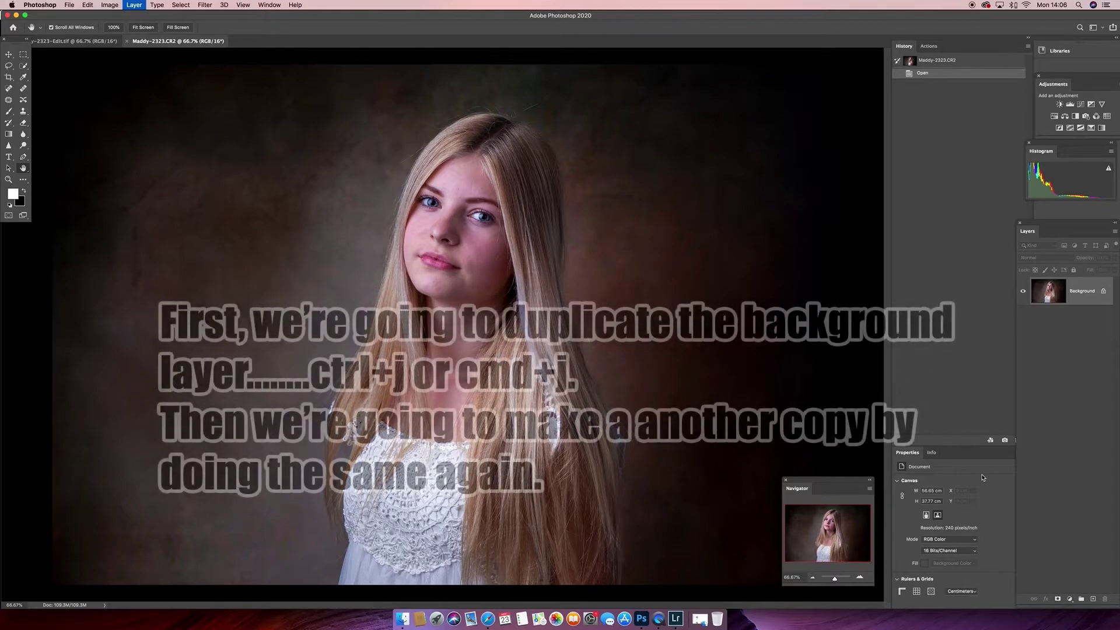
Duplicate the background layer twice and hide the topmost copy.
key("super+j")
key("super+j")
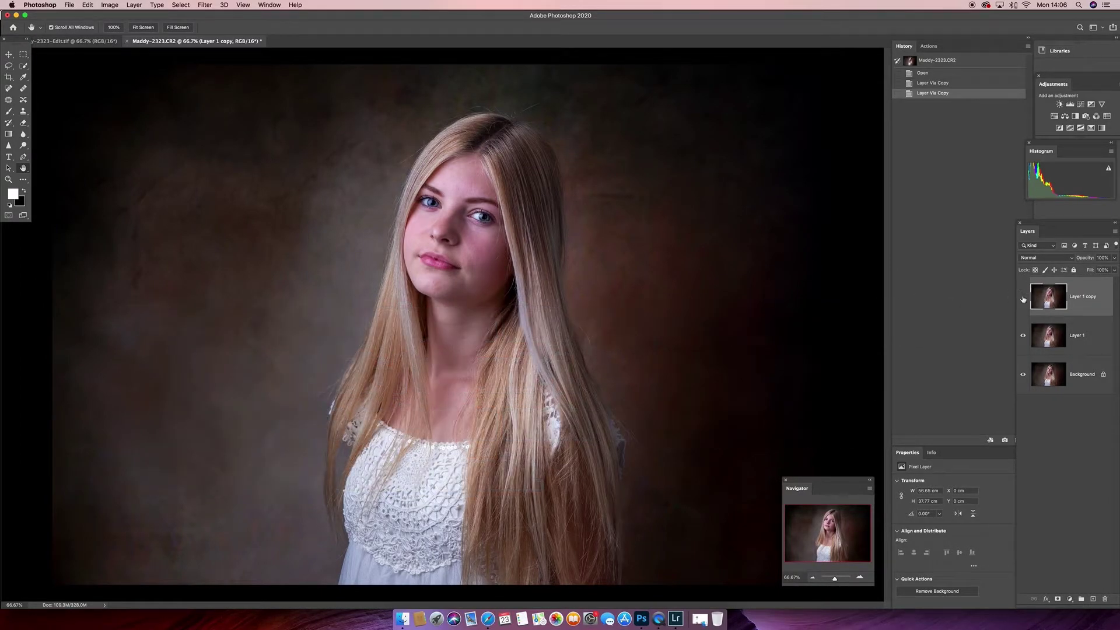
left_click(1023, 299)
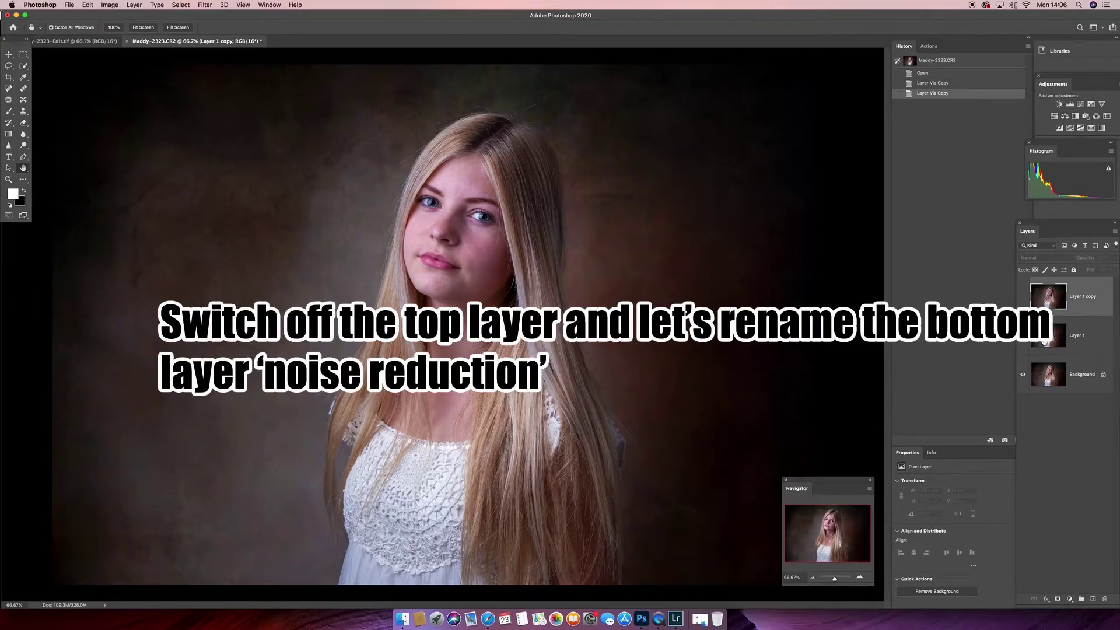
Rename the lower duplicate layer as "noise reduction" and keep it selected.
left_click(1044, 338)
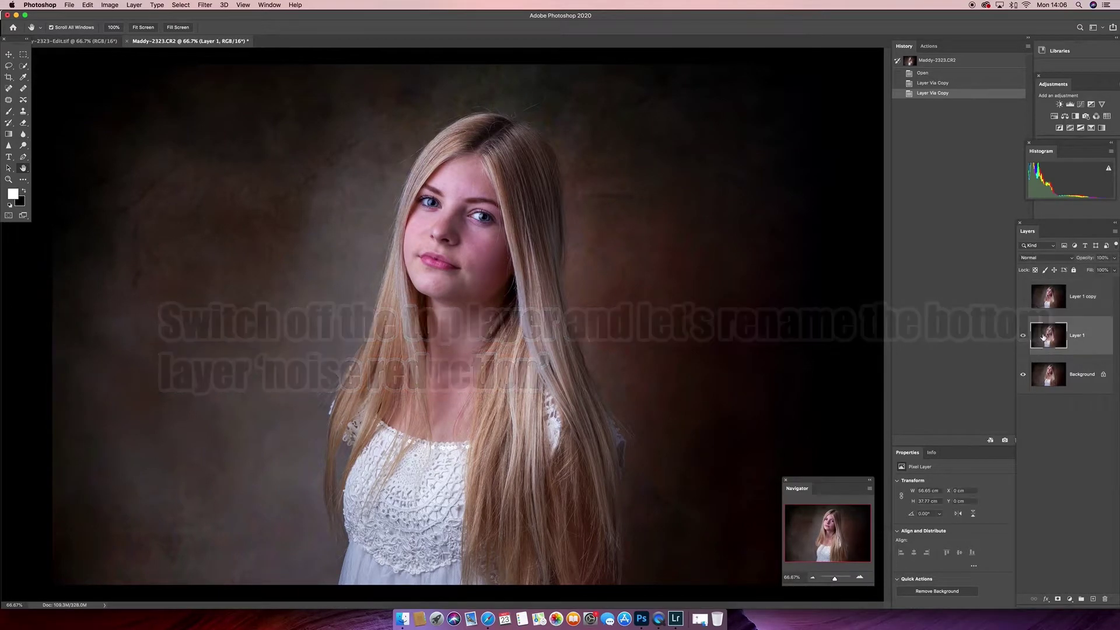
double_click(1077, 335)
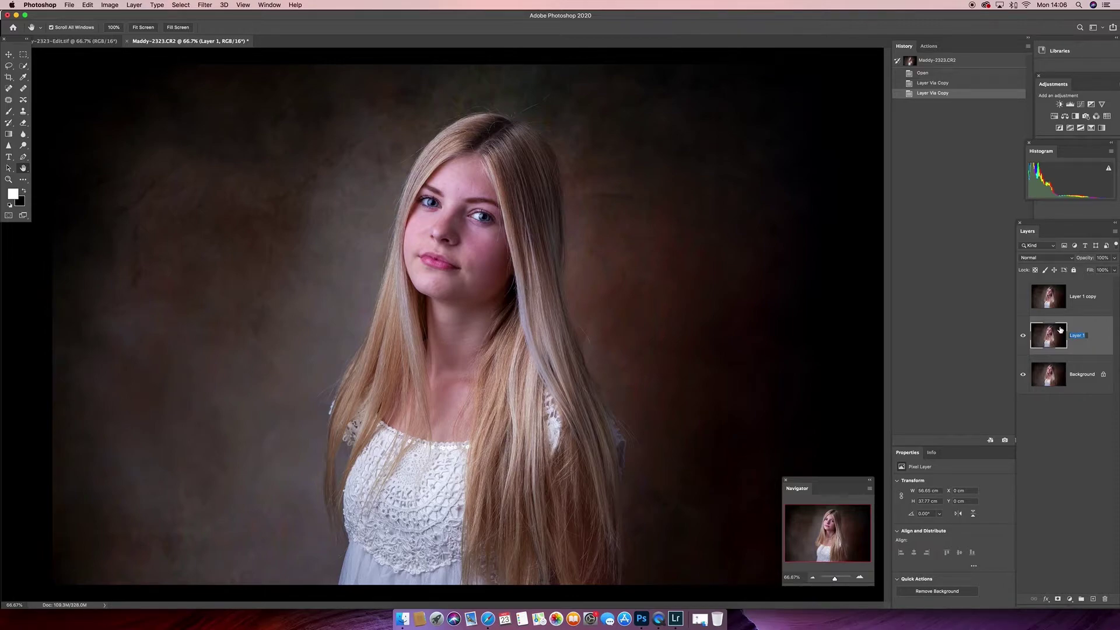
type("l")
left_click(1081, 305)
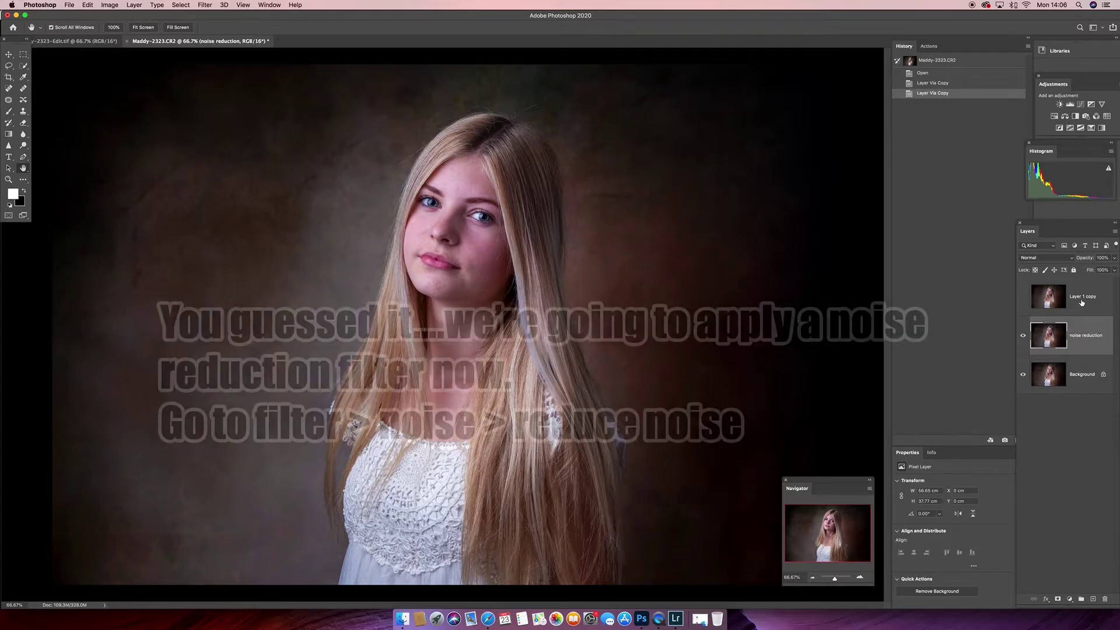
left_click(1054, 336)
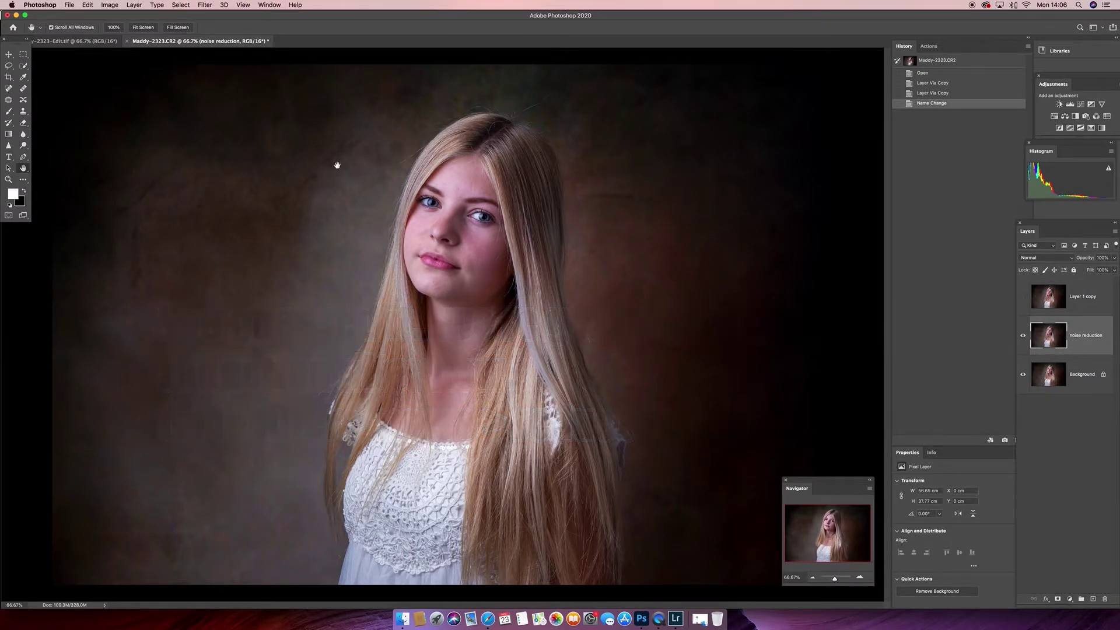
Apply Reduce Noise to the noise reduction layer with strength 7 and preserve details, reduce color noise and sharpen details at 0%.
left_click(207, 6)
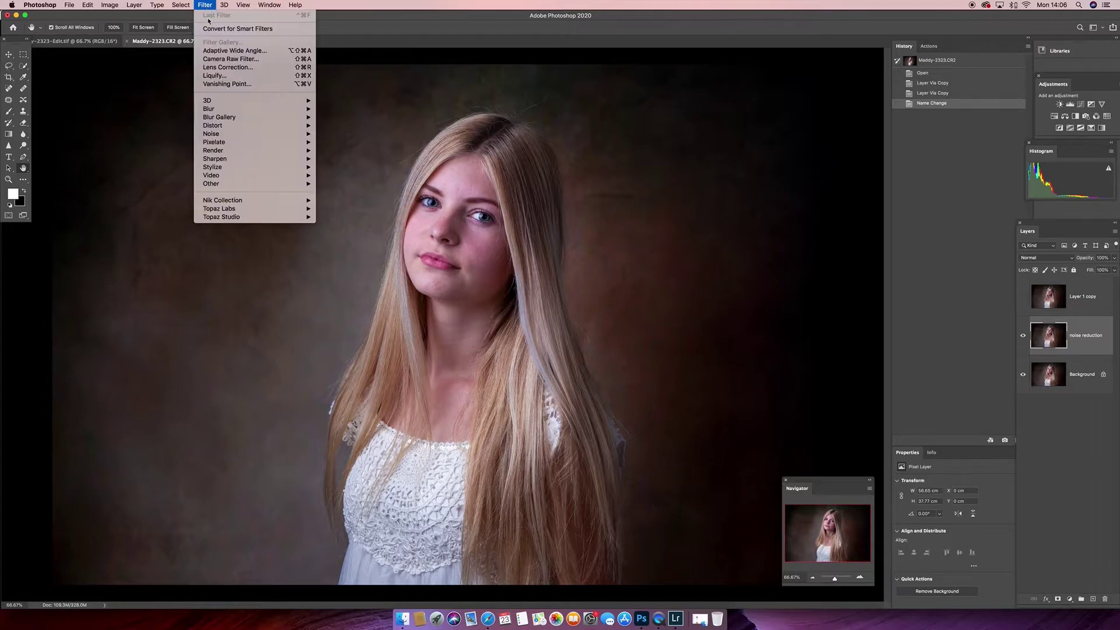
mouse_move(219, 135)
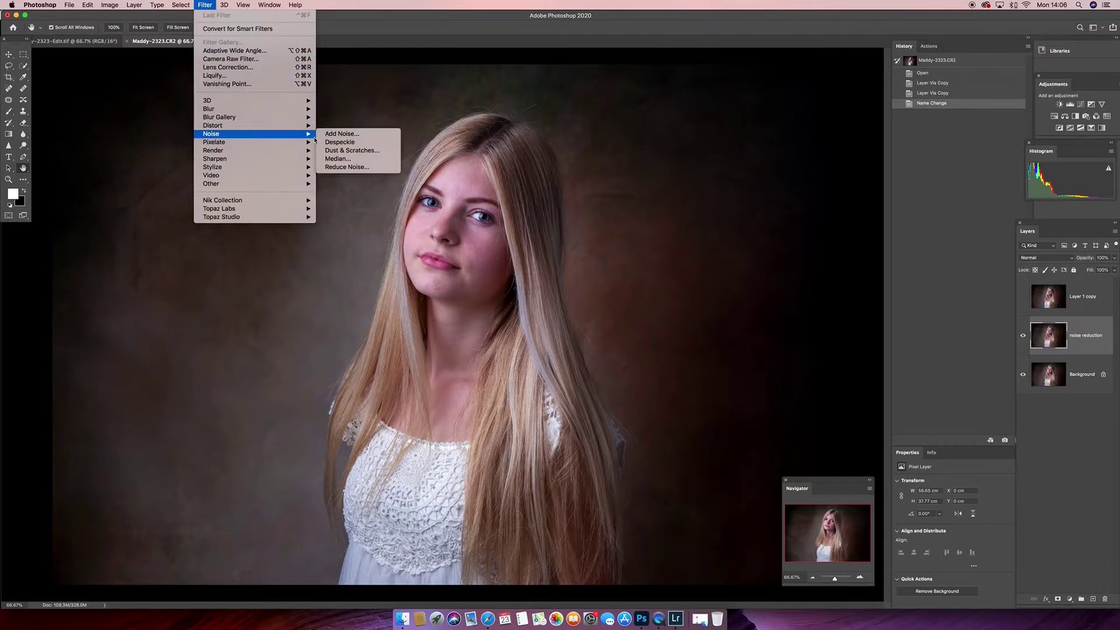
left_click(344, 168)
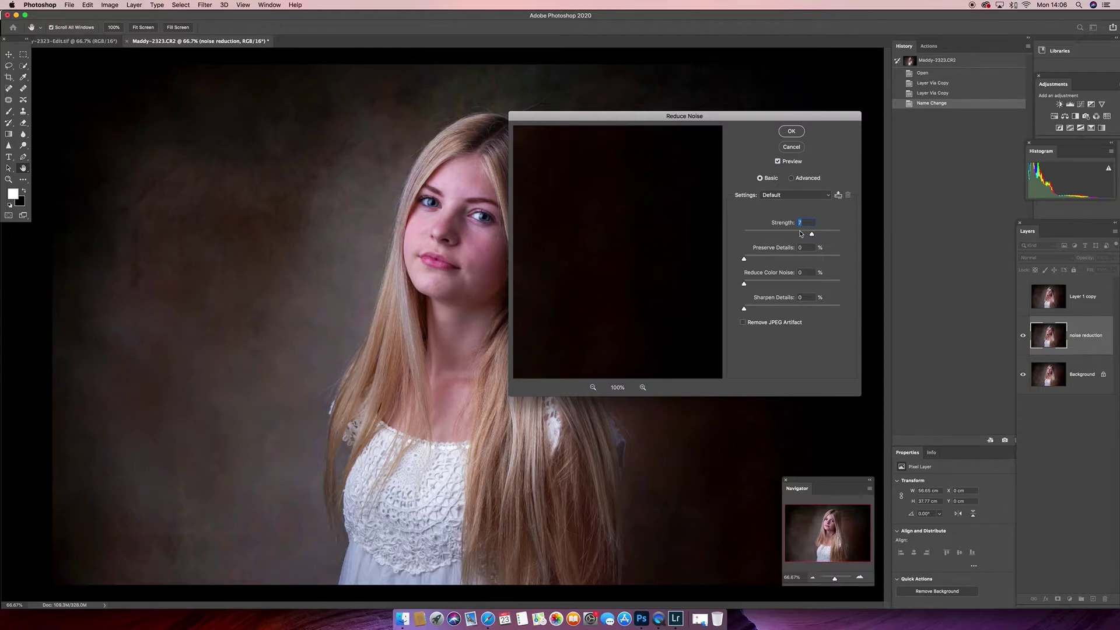
left_click(792, 132)
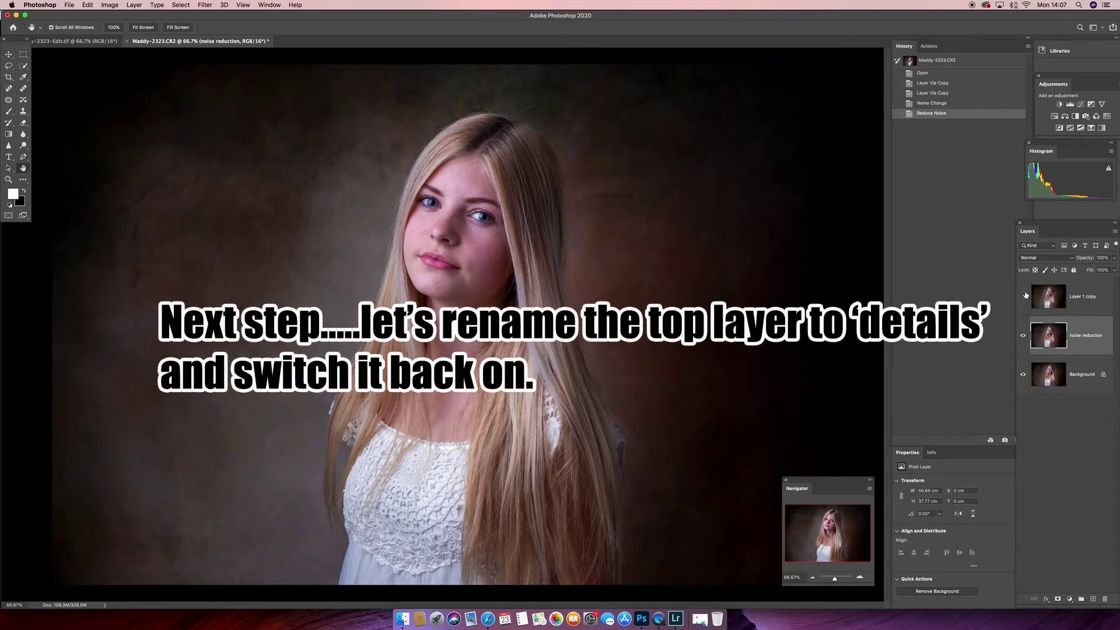
Rename the top layer as "details" and make it visible again.
double_click(1079, 298)
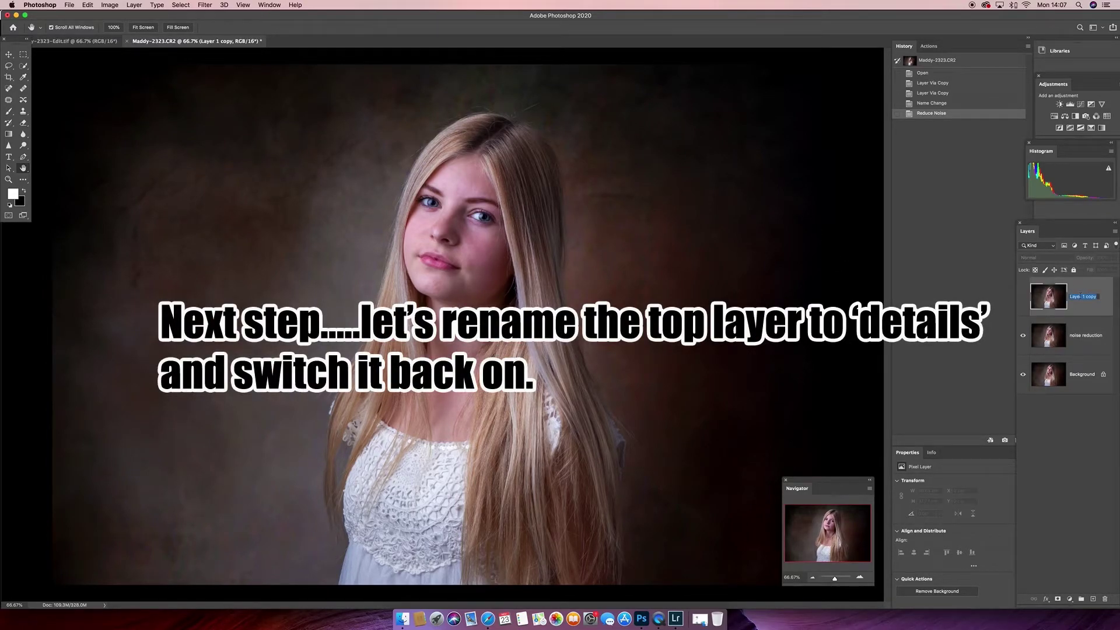
type("details")
key("Return")
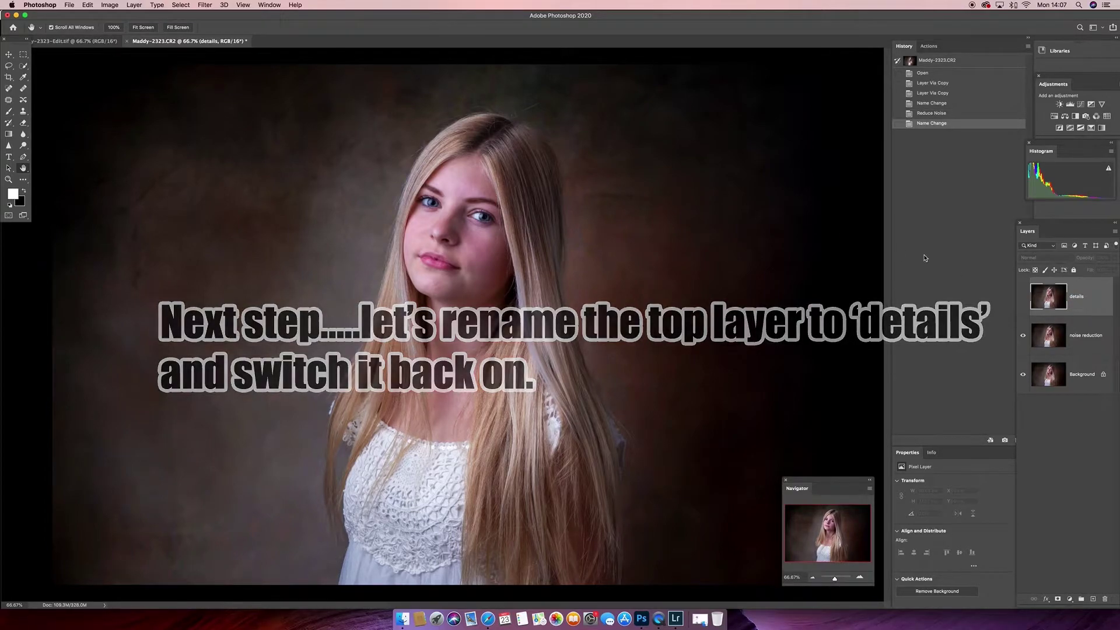
left_click(1023, 298)
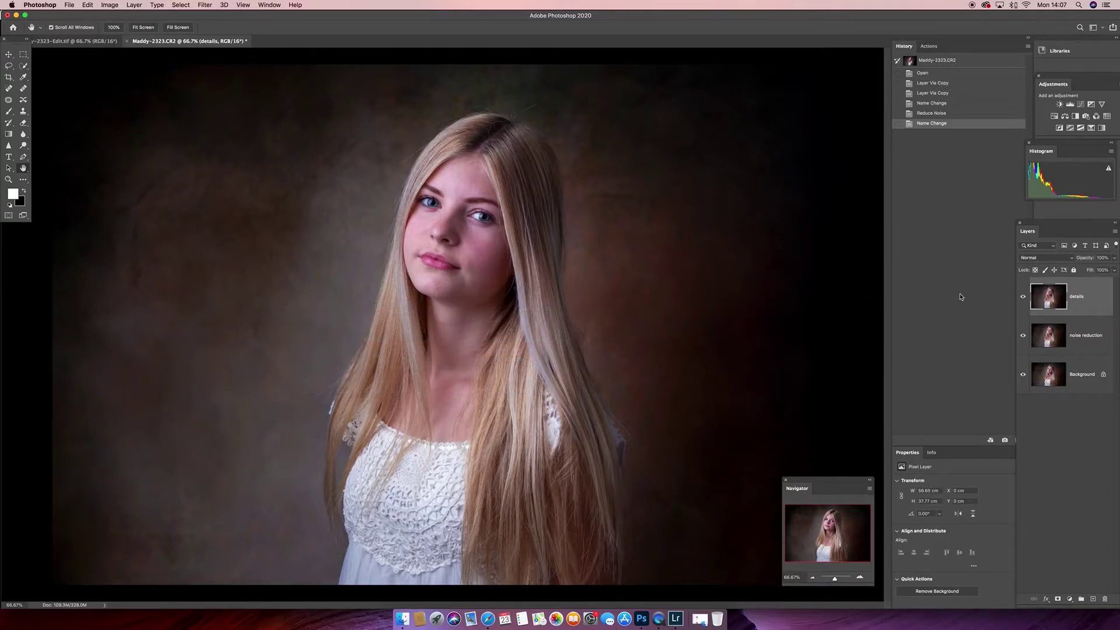
Examine the face close up at 300%, comparing it with the details layer hidden and shown.
key("super+plus")
key("super+plus")
key("super+plus")
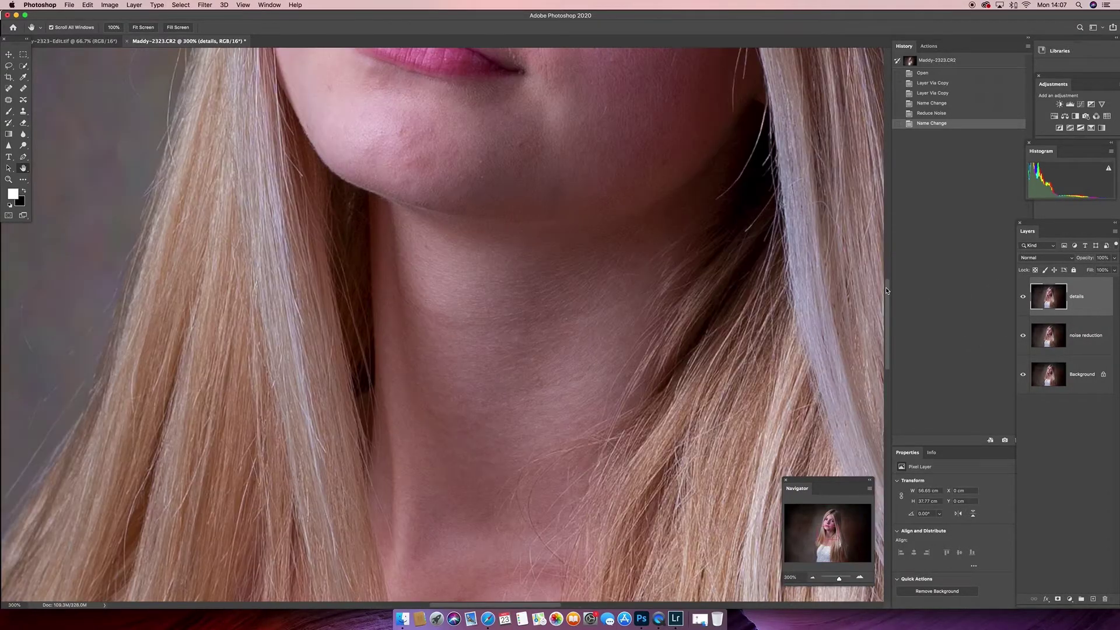
left_click_drag(887, 296, 886, 234)
left_click(1024, 297)
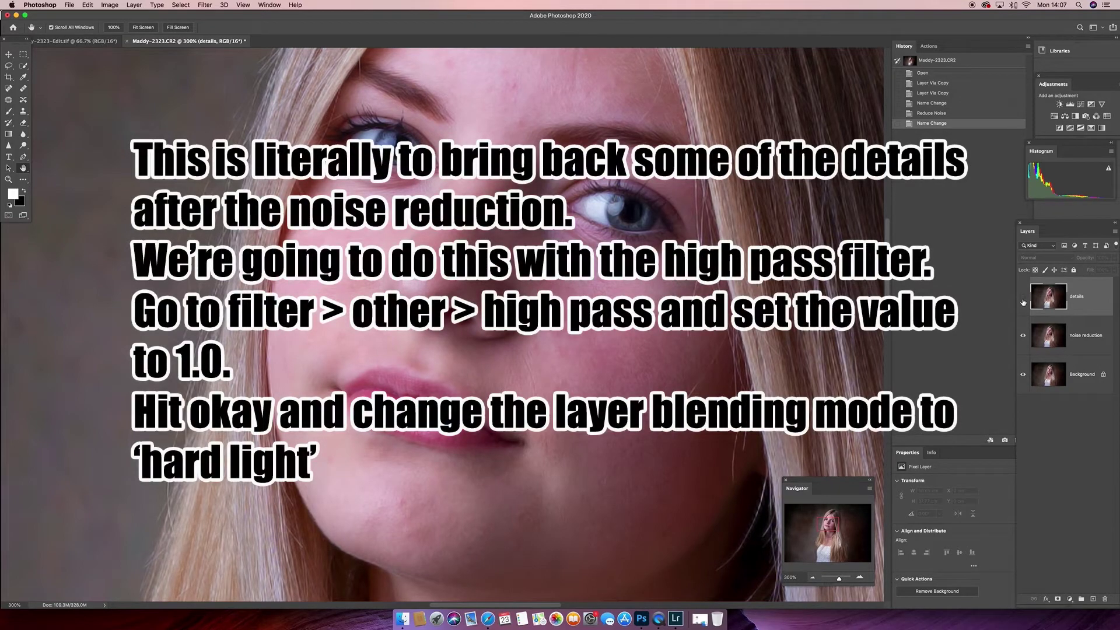
left_click(1022, 299)
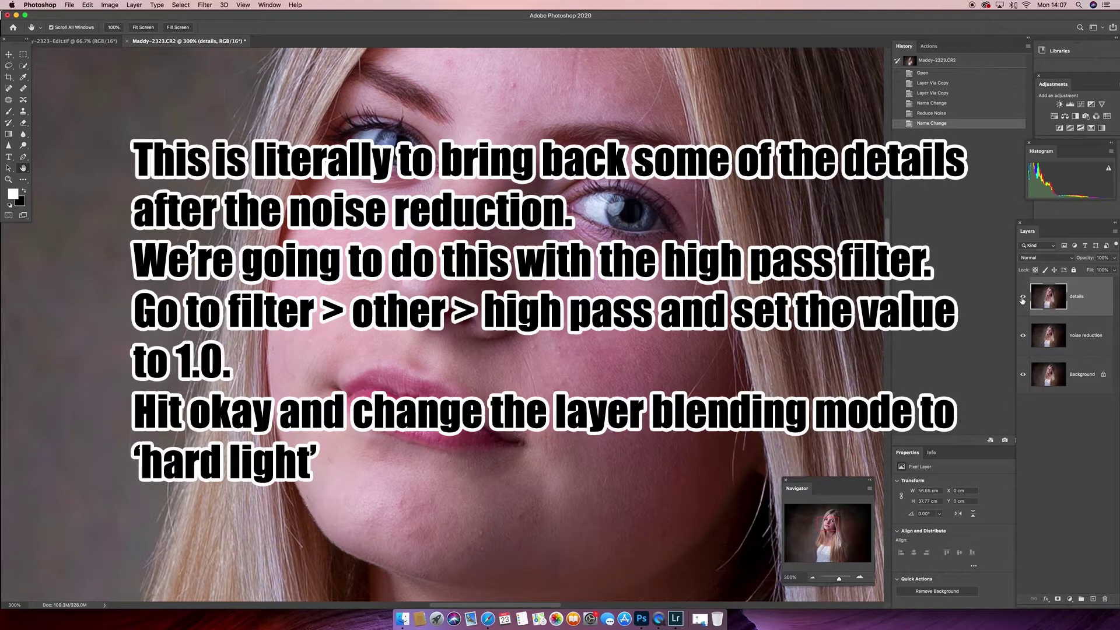
Apply a High Pass filter with a 1.0 pixel radius to the details layer and set its blend mode to Hard Light.
left_click(204, 5)
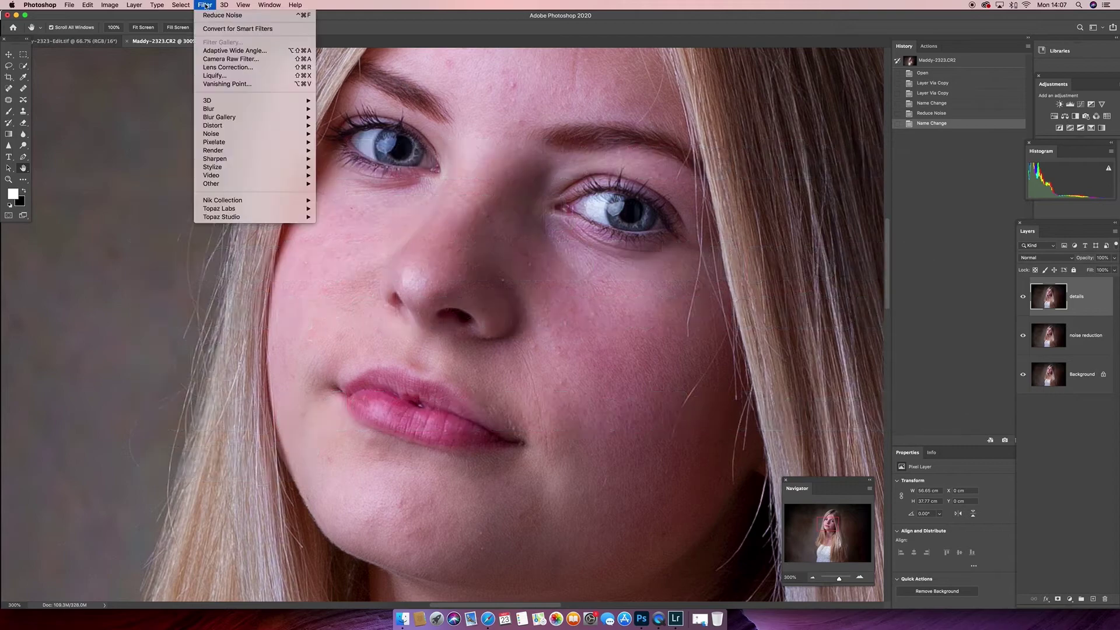
mouse_move(252, 186)
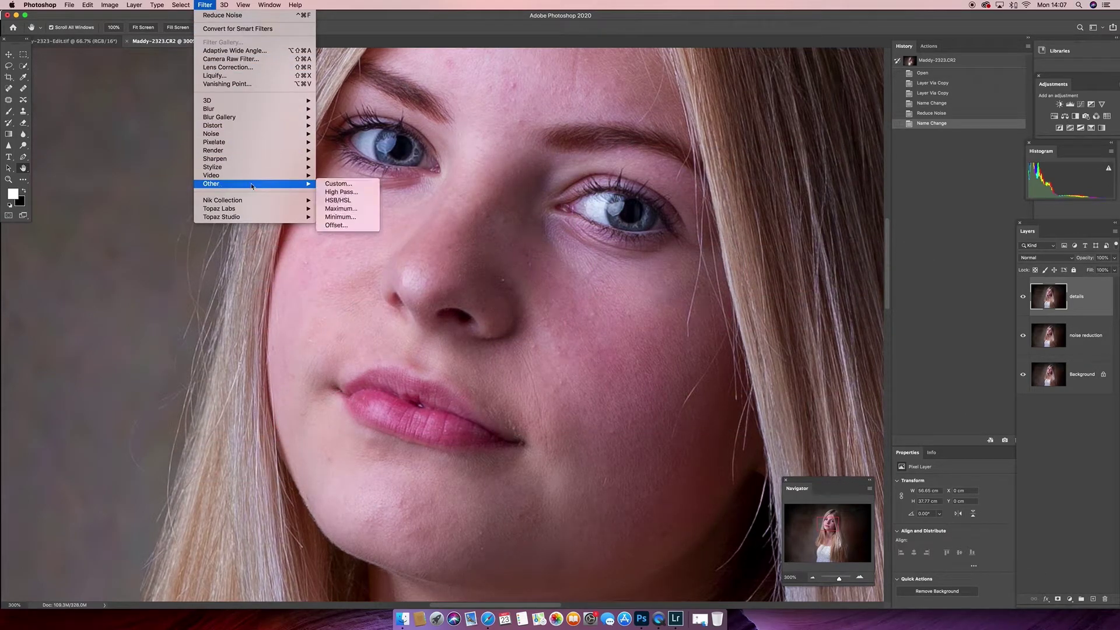
left_click(348, 192)
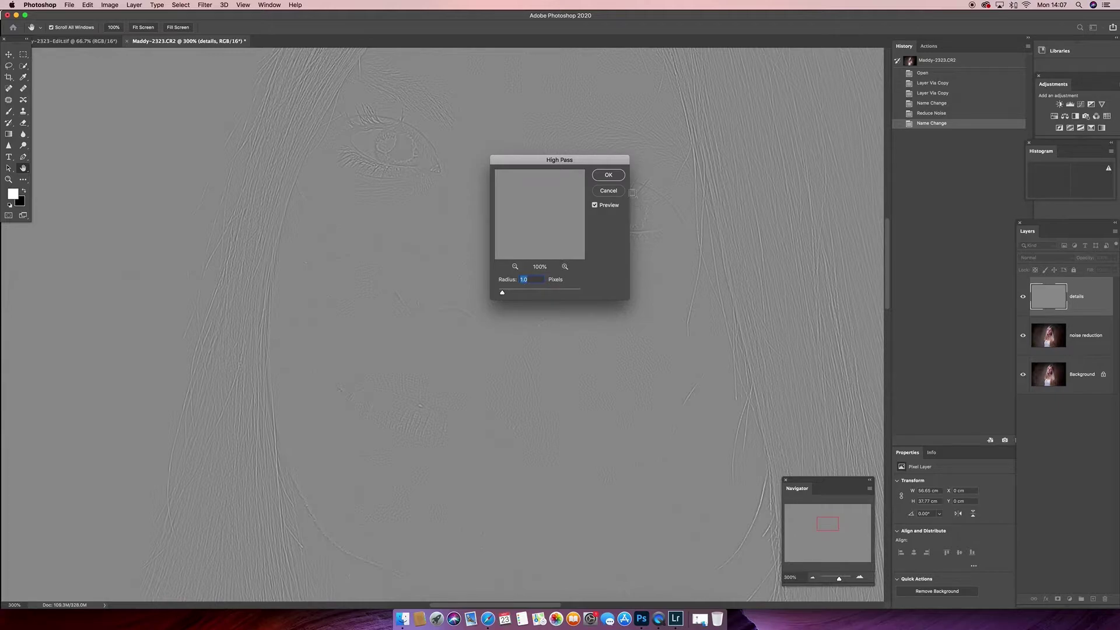
left_click(615, 176)
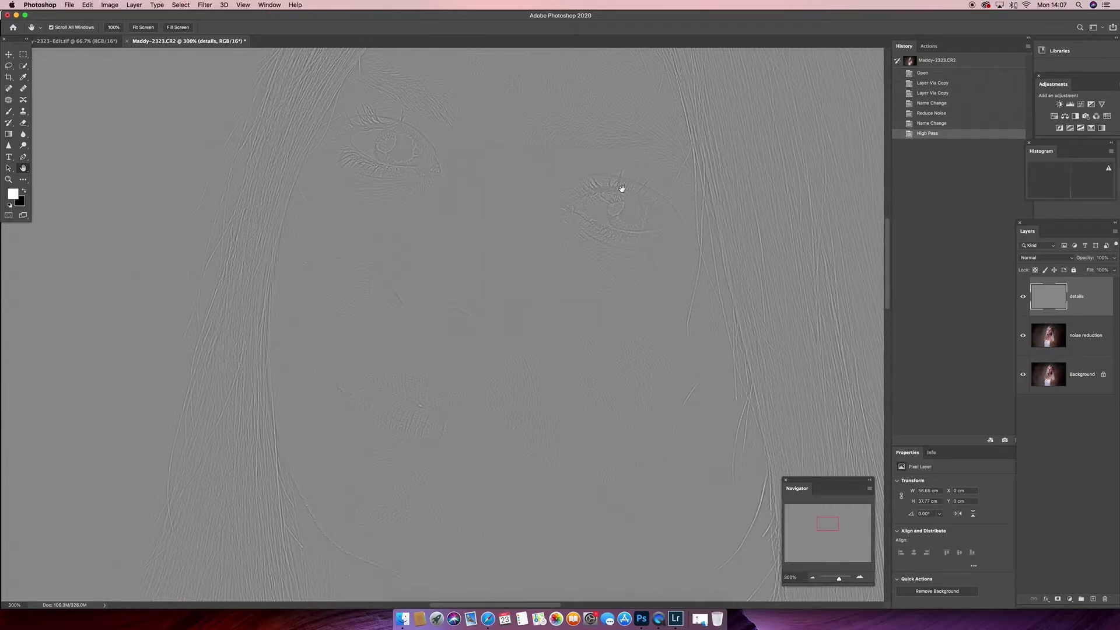
left_click(1049, 261)
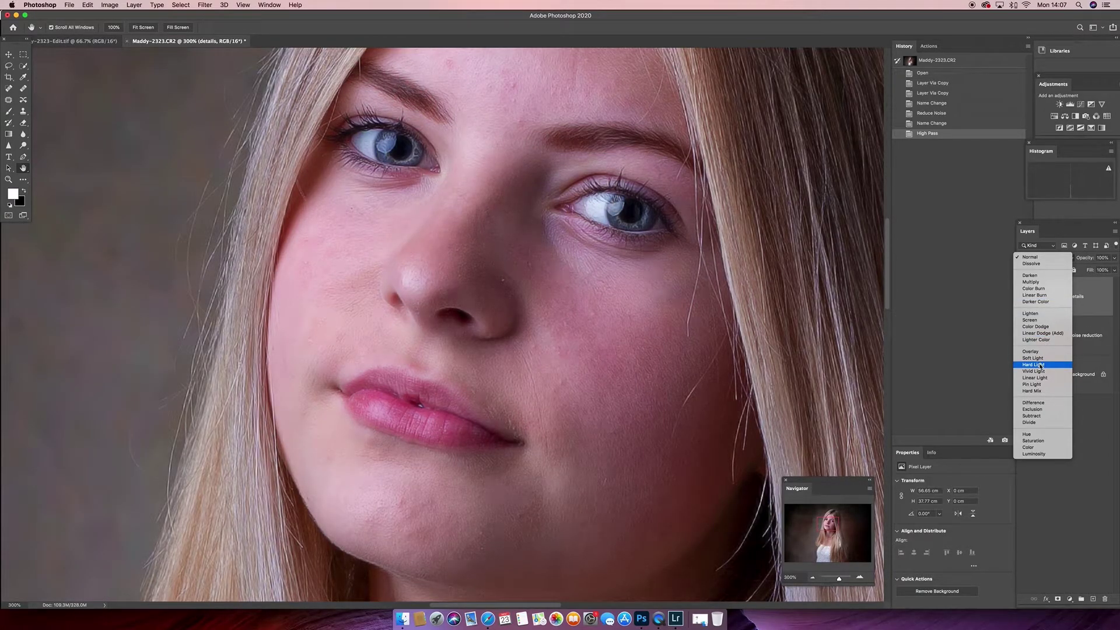
left_click(1041, 366)
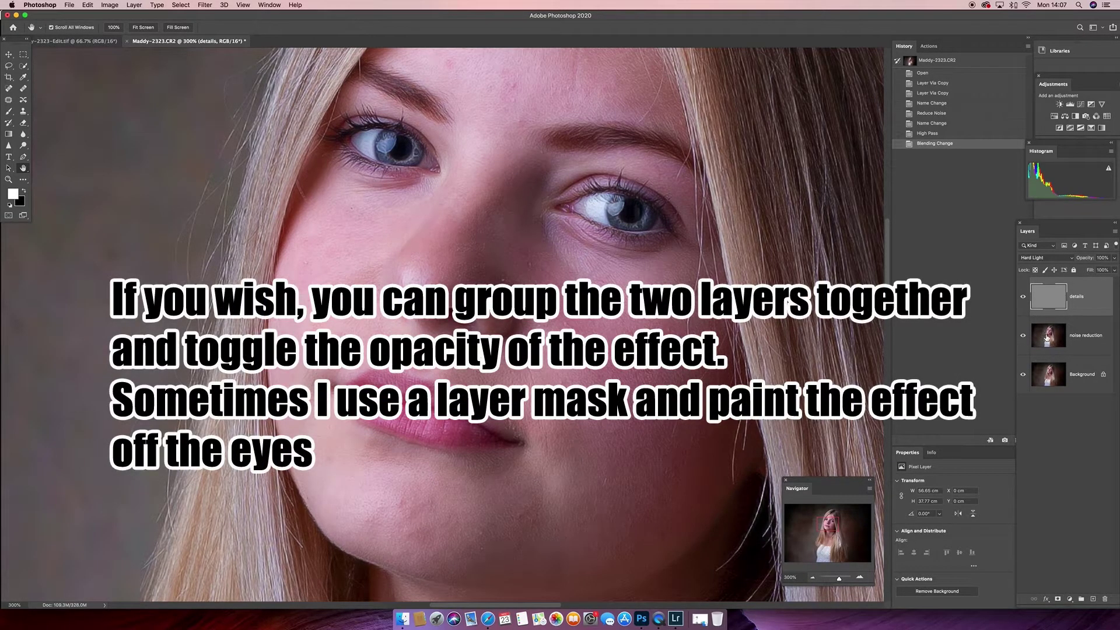
Group the details and noise reduction layers and add a white layer mask to the group.
left_click(1047, 338, "shift")
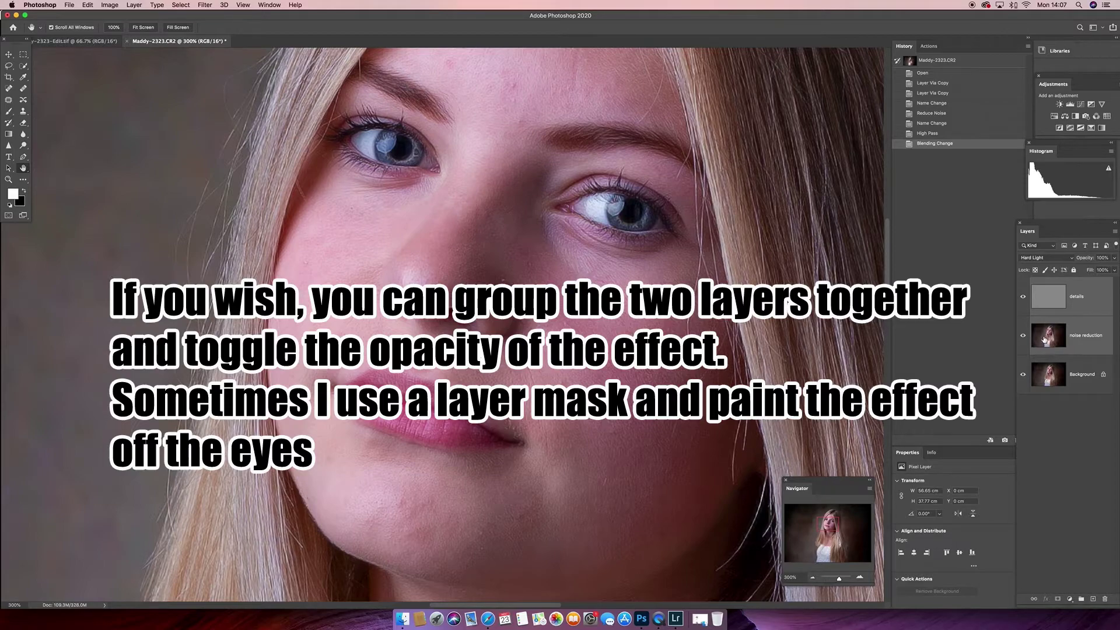
key("super+g")
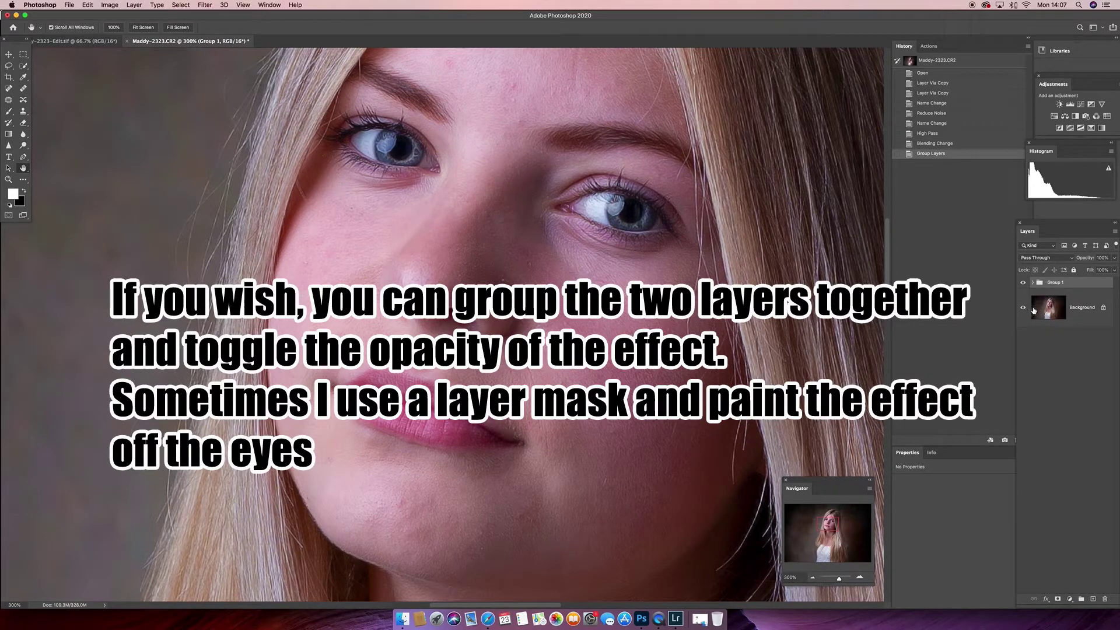
left_click(1057, 599)
Paint black on the group's mask over both eyes with an enlarged brush to remove the effect there.
key("b")
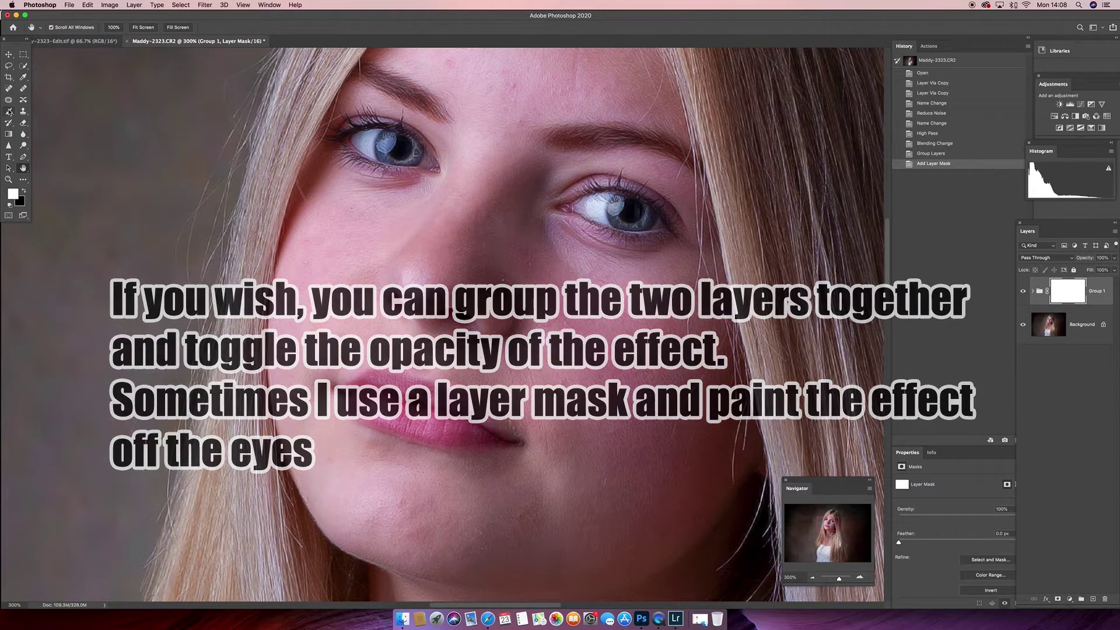
key("x")
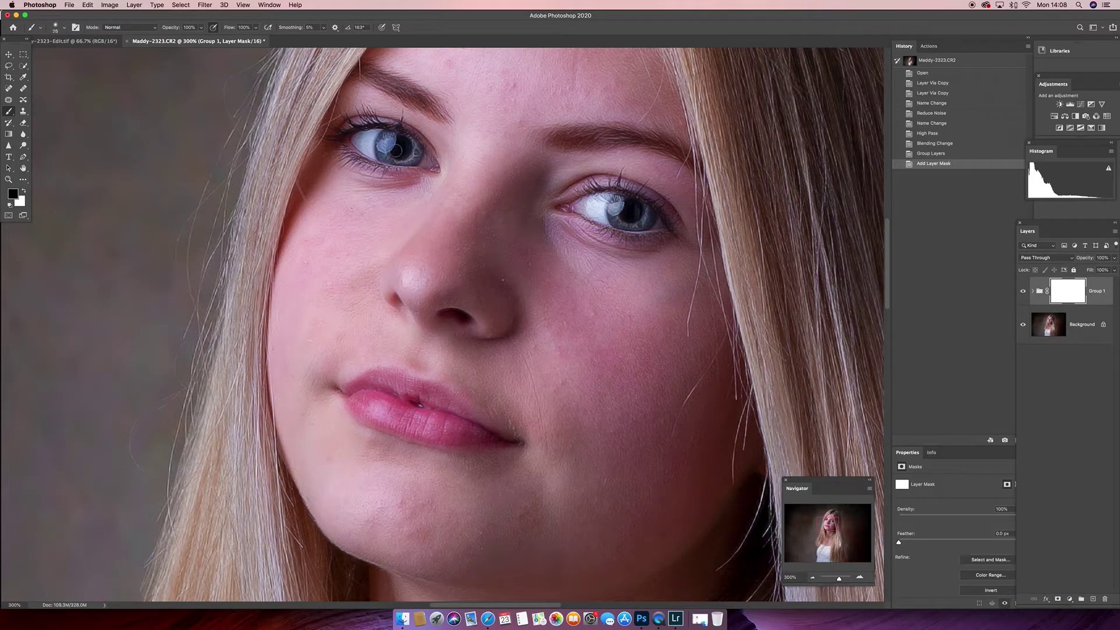
key("bracketright")
key("bracketright")
key("bracketright")
key("bracketright")
key("bracketright")
left_click_drag(397, 133, 405, 139)
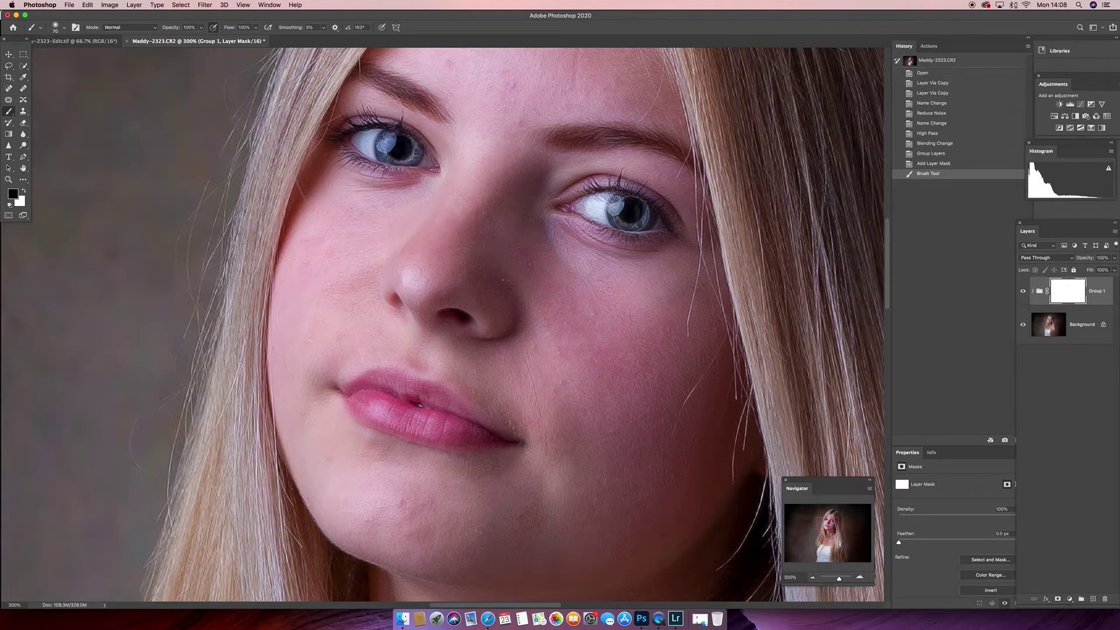
left_click_drag(630, 214, 636, 214)
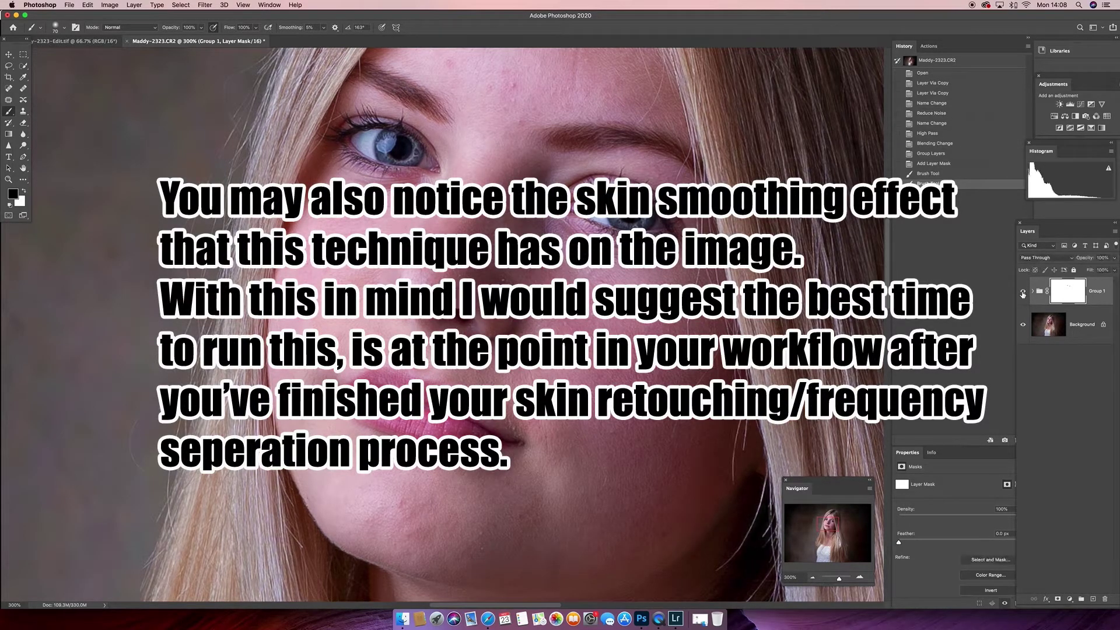
Compare the portrait at 100% with the layer group hidden and shown.
key("super+1")
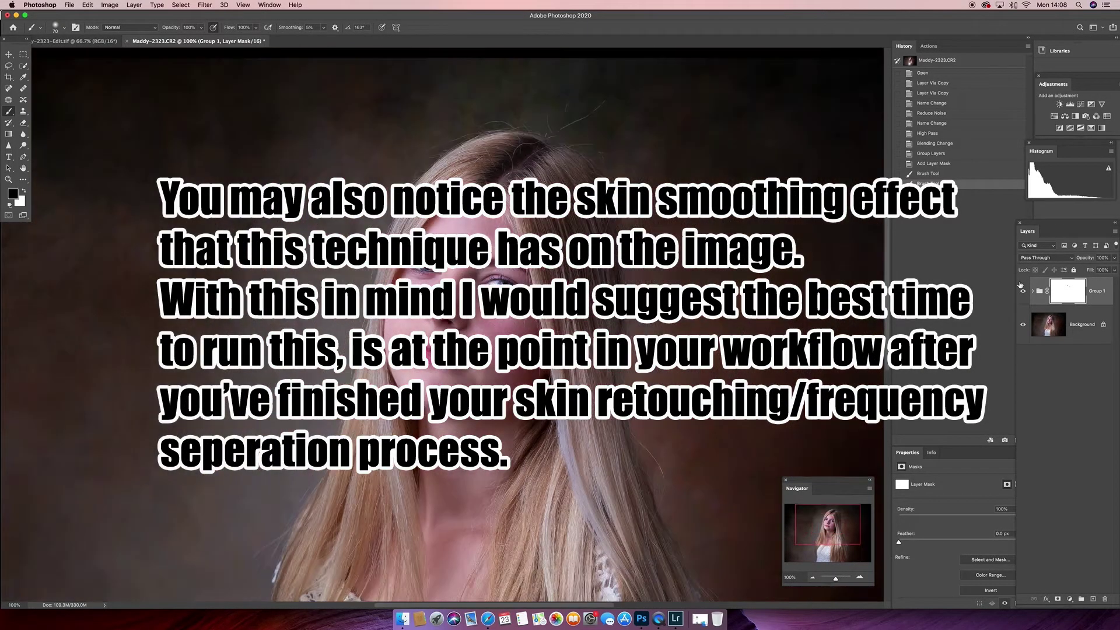
left_click(1023, 290)
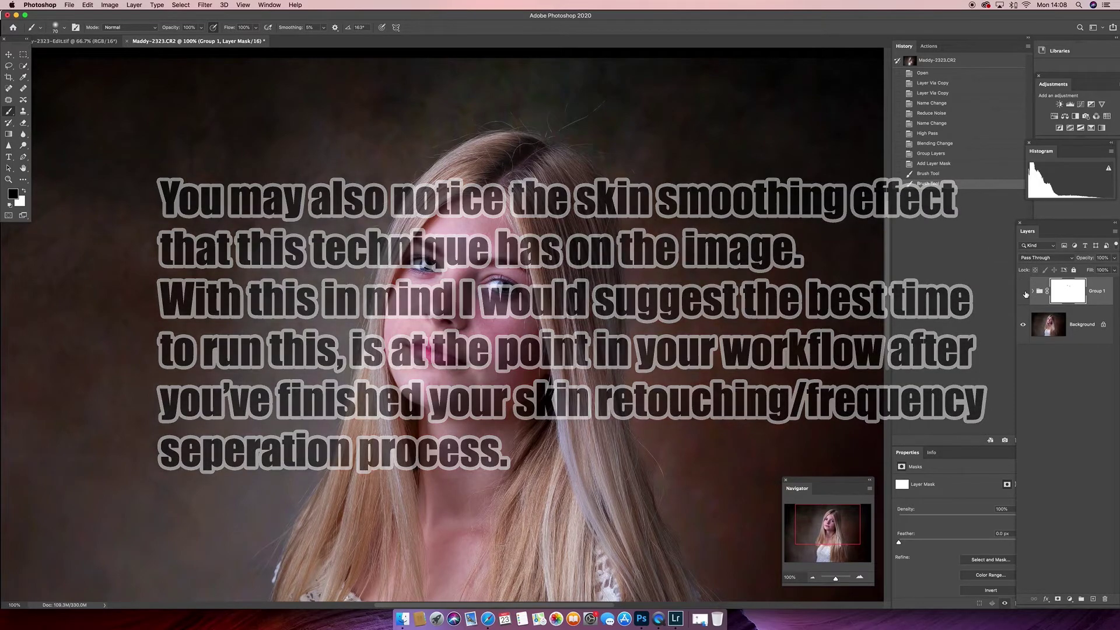
left_click(1024, 291)
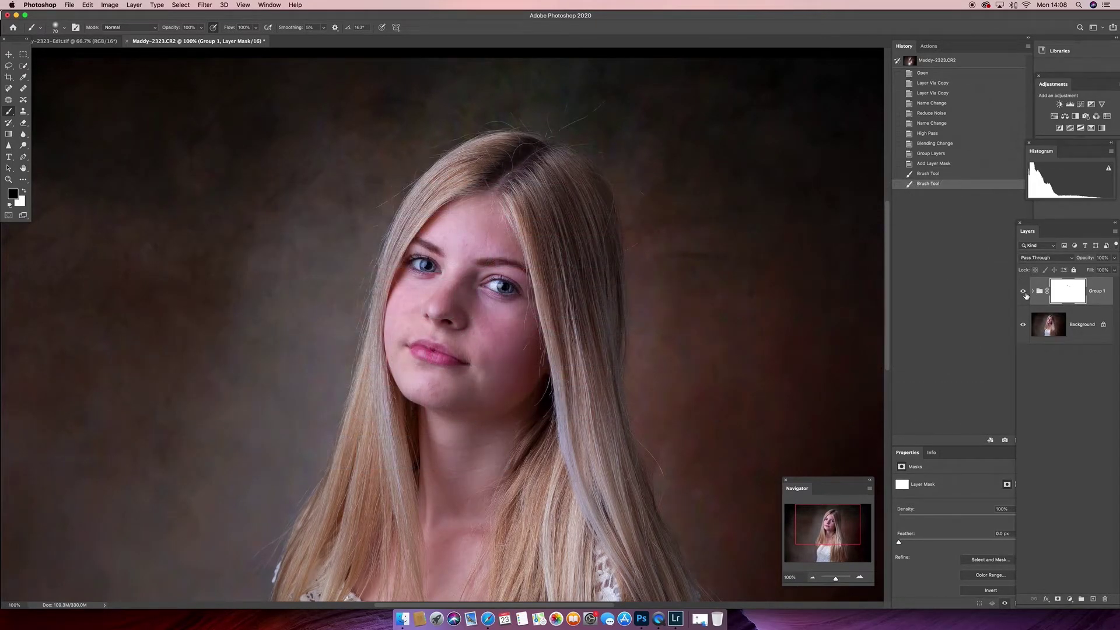
left_click(1023, 292)
left_click(1024, 292)
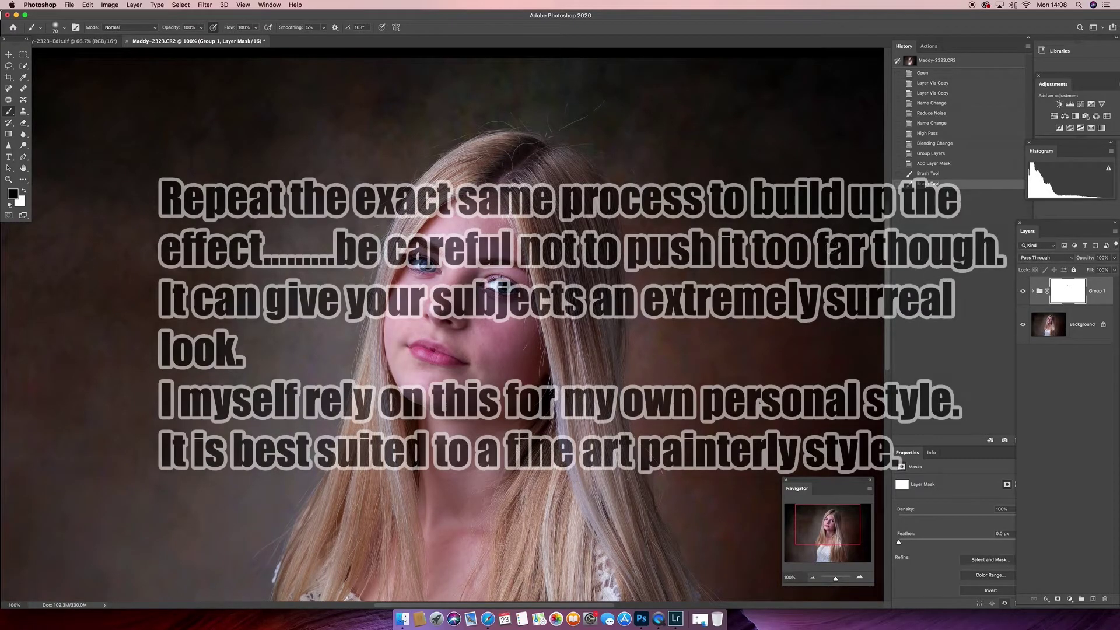
Flatten the image and duplicate the resulting background layer.
left_click(135, 4)
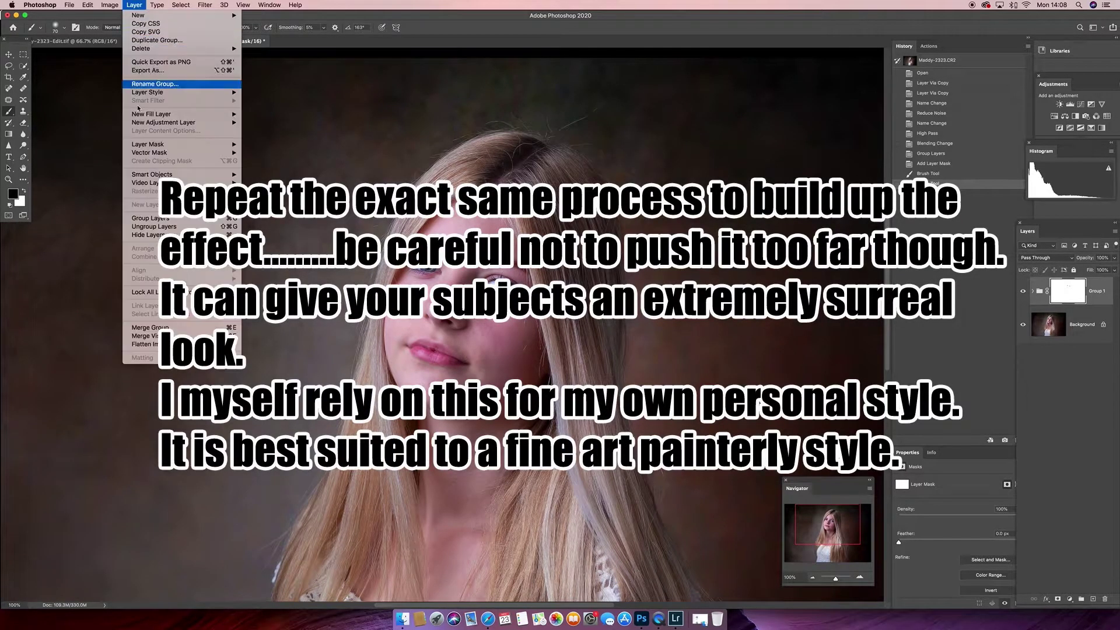
left_click(156, 344)
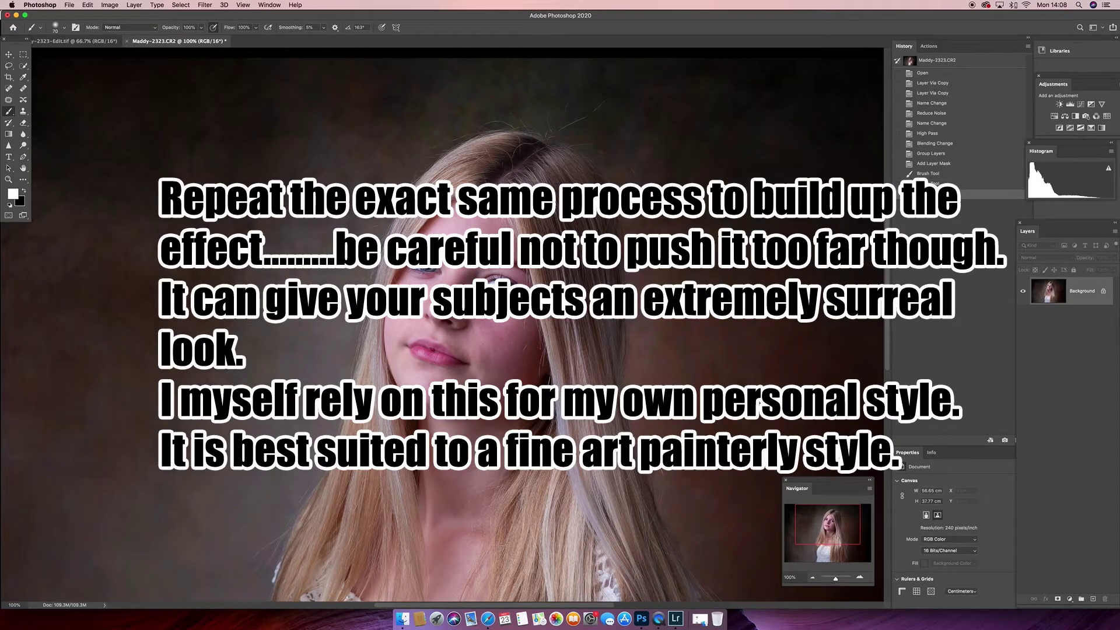
key("ctrl+j")
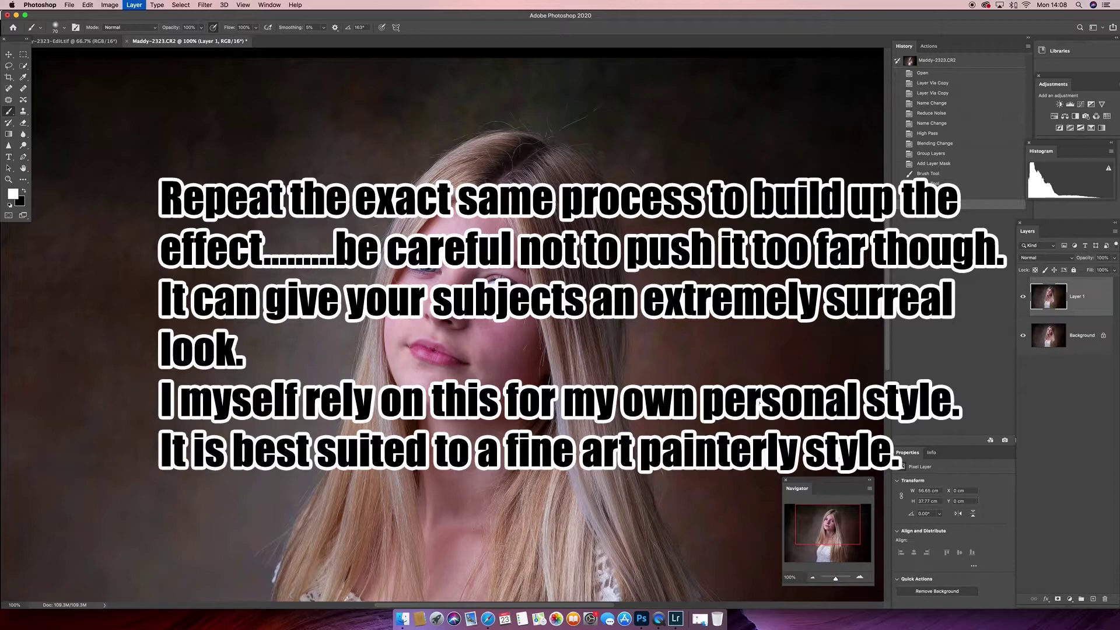
Duplicate Layer 1 and rename the lower copy "noise reduction" and the upper copy "details".
key("ctrl+j")
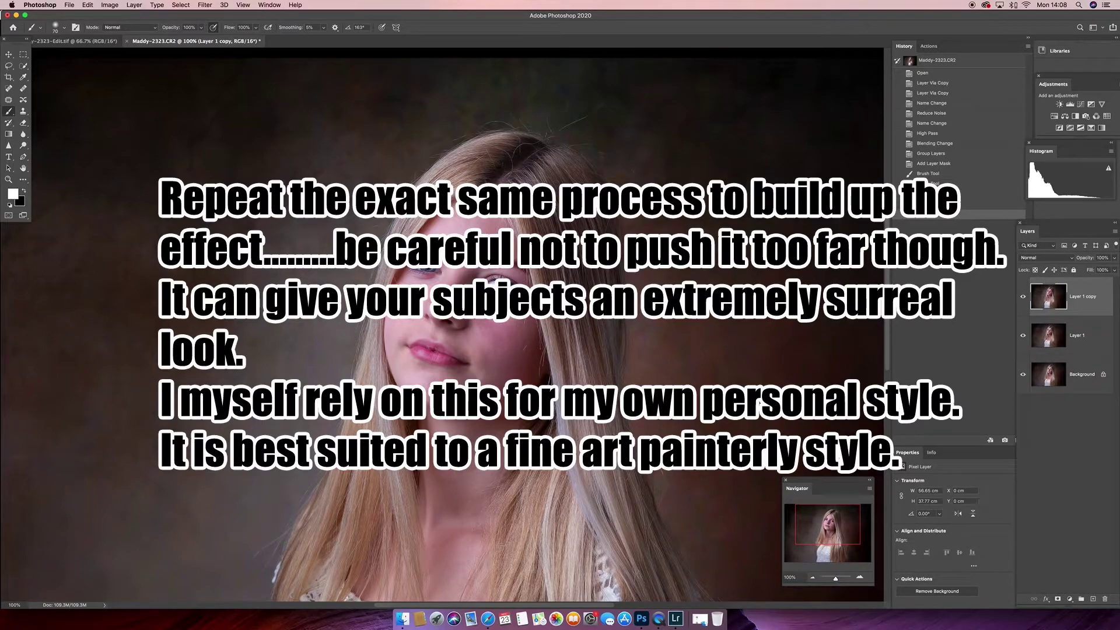
double_click(1075, 335)
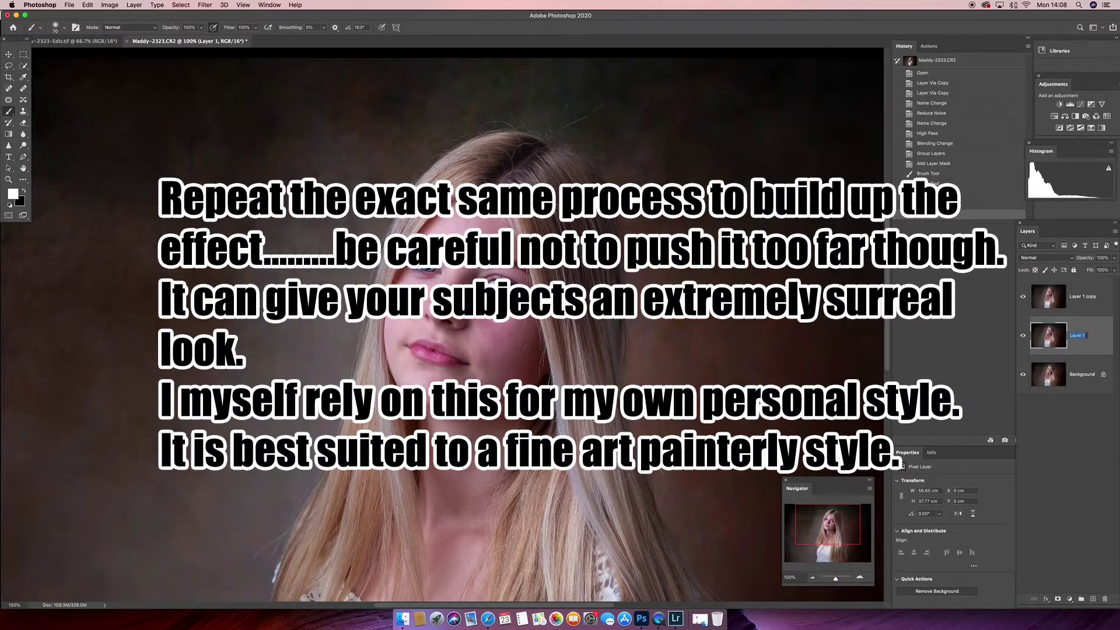
type("roise red")
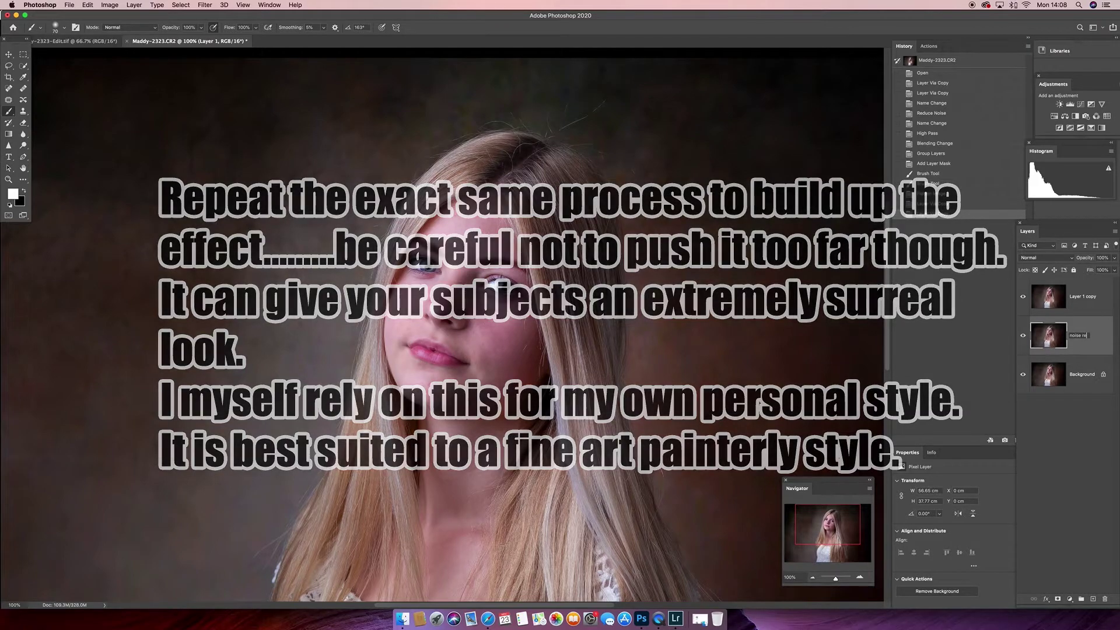
type("uction")
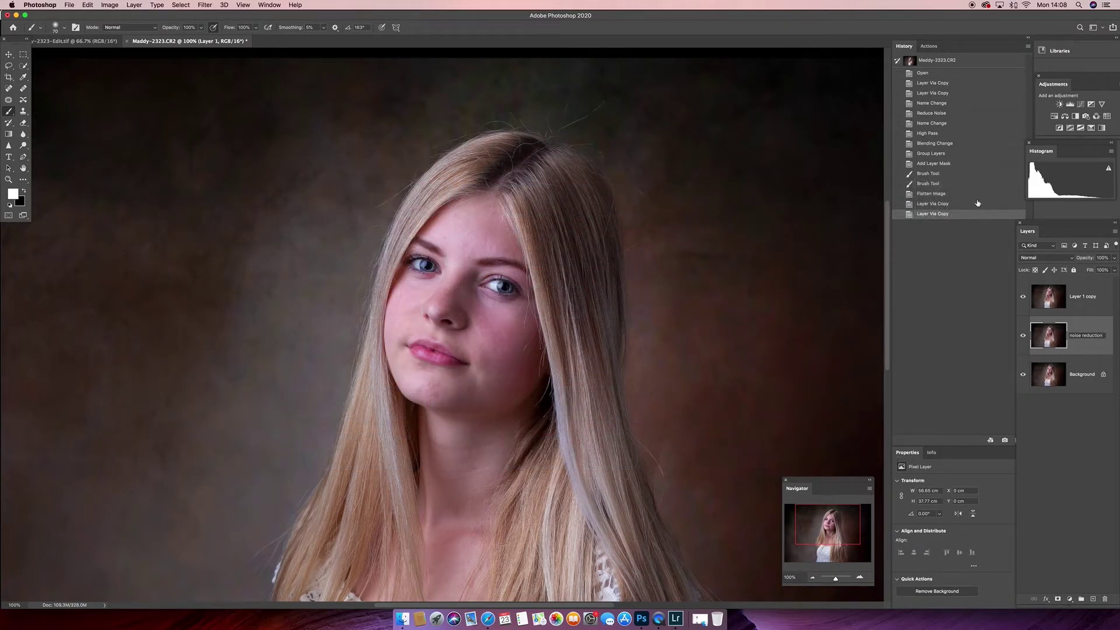
double_click(1080, 297)
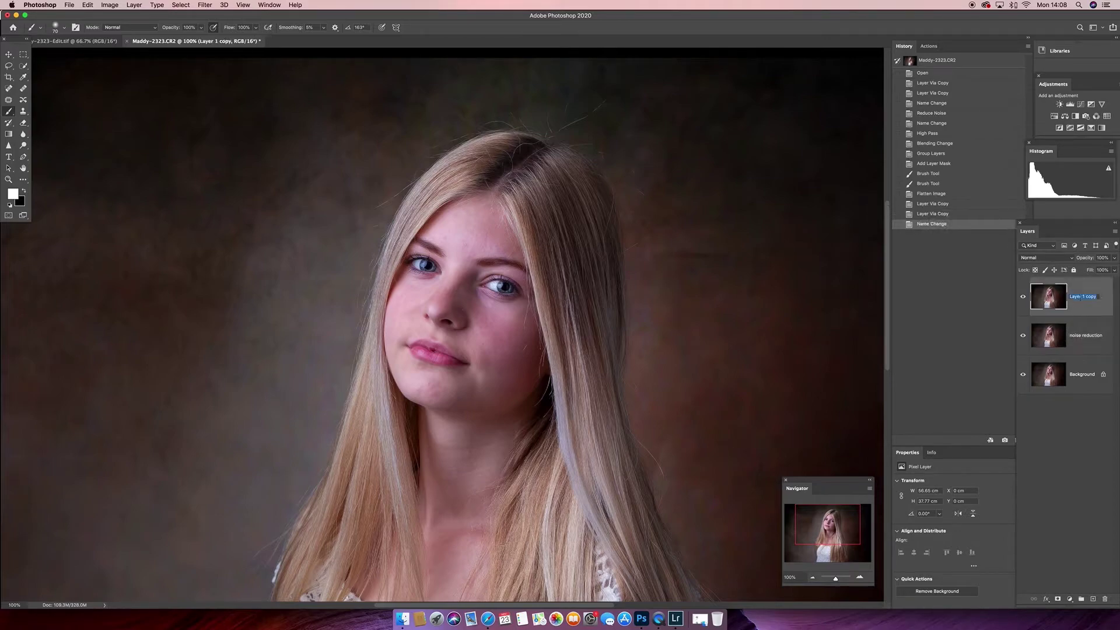
type("details")
key("Return")
Hide the details layer and apply Reduce Noise to the noise reduction layer with strength 7 and all other values at 0%.
left_click(1022, 297)
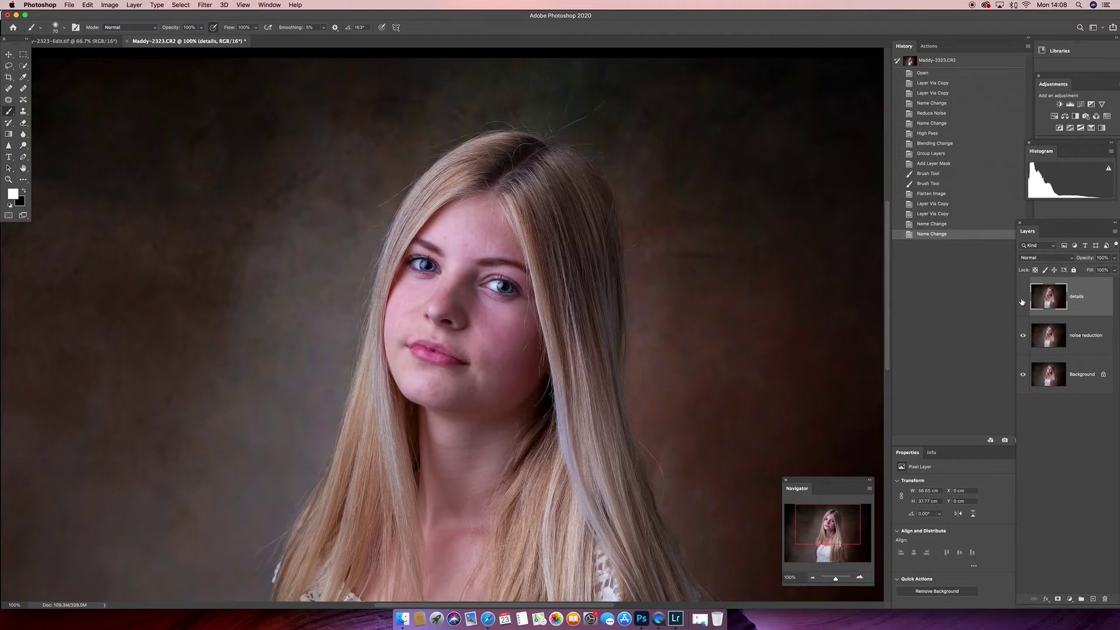
left_click(1042, 325)
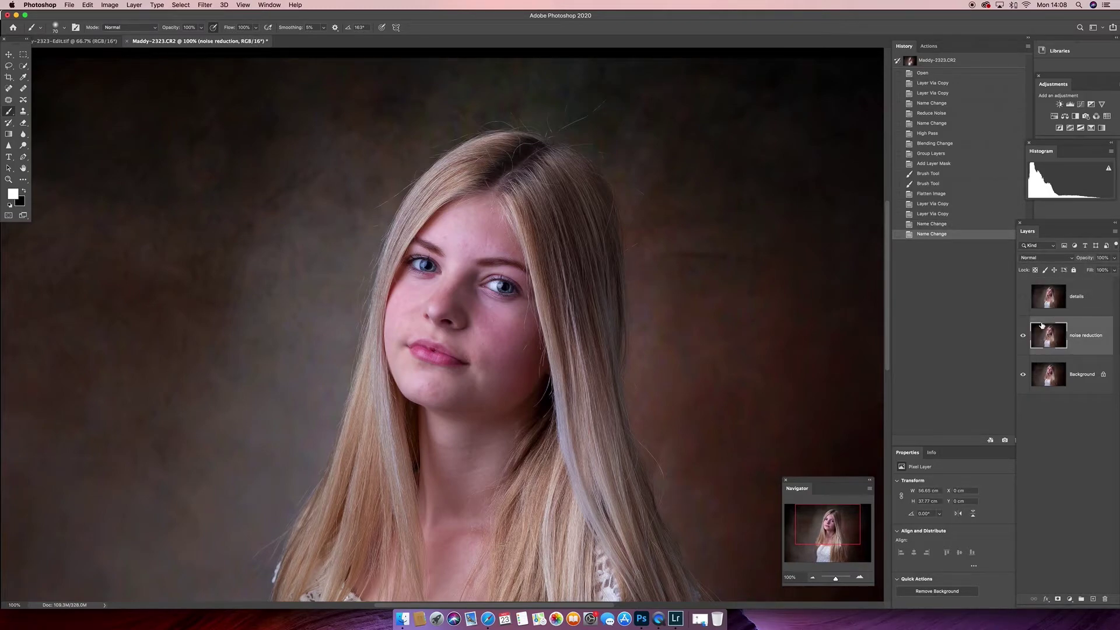
key("super+equal")
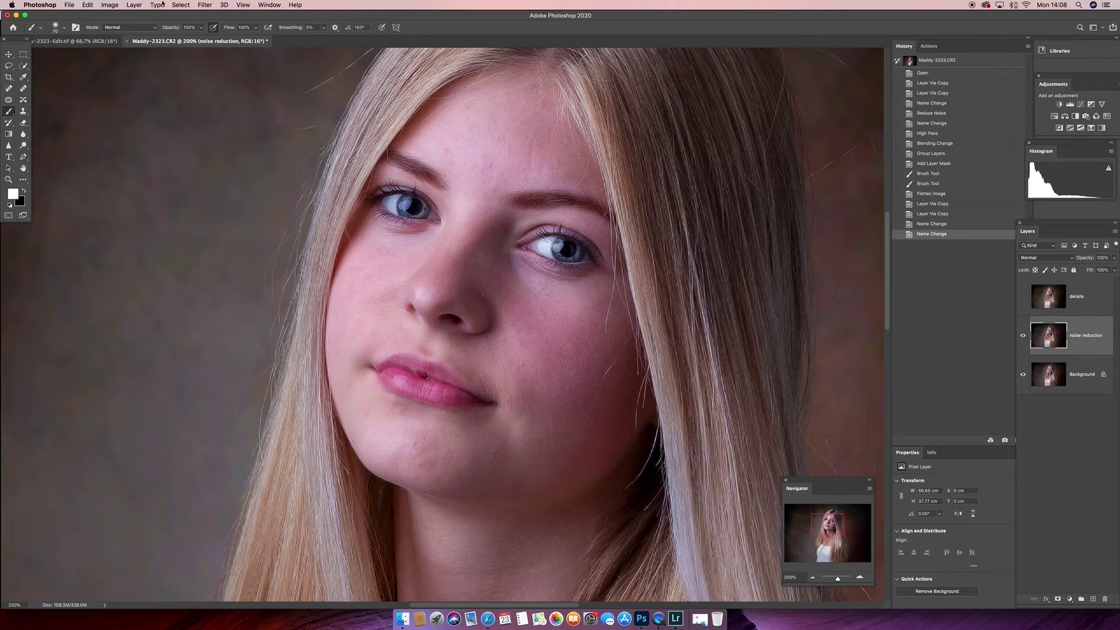
left_click(208, 5)
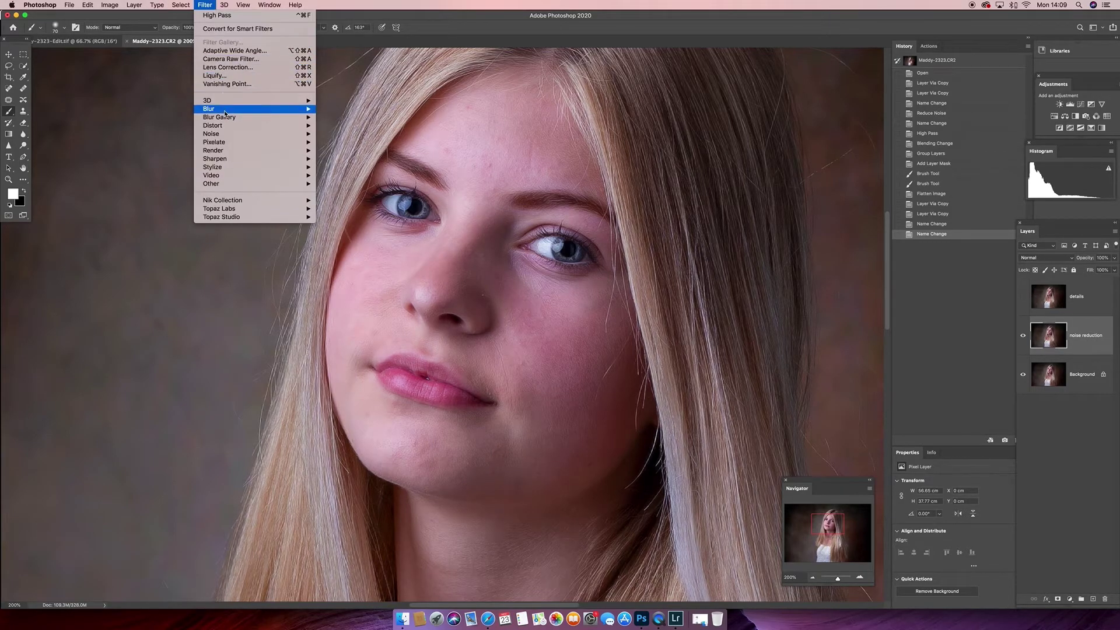
mouse_move(245, 133)
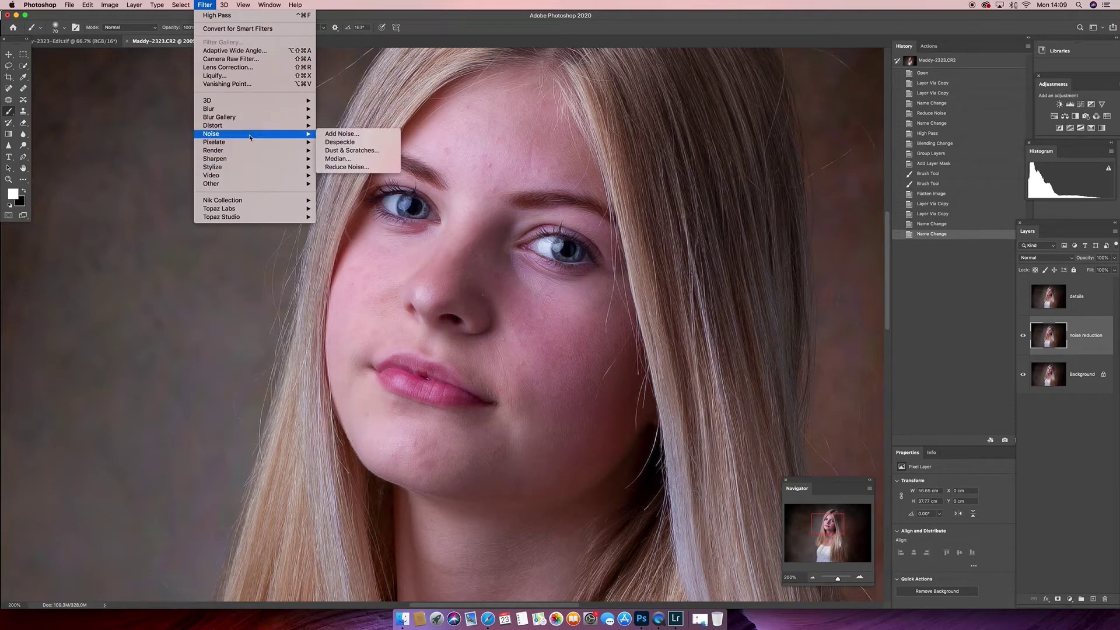
left_click(384, 151)
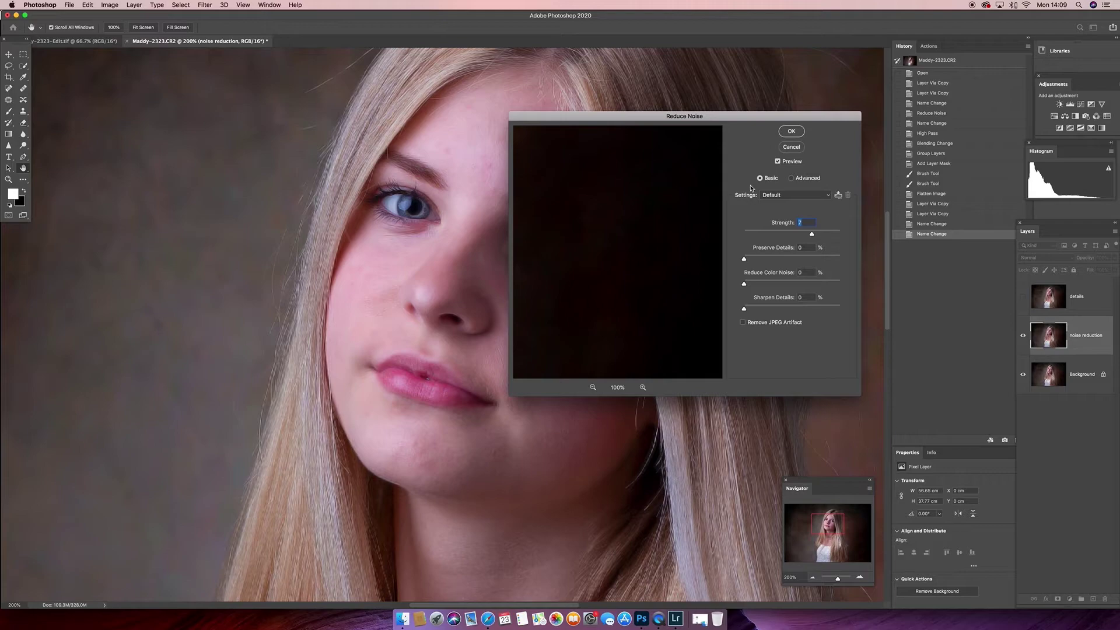
left_click(792, 131)
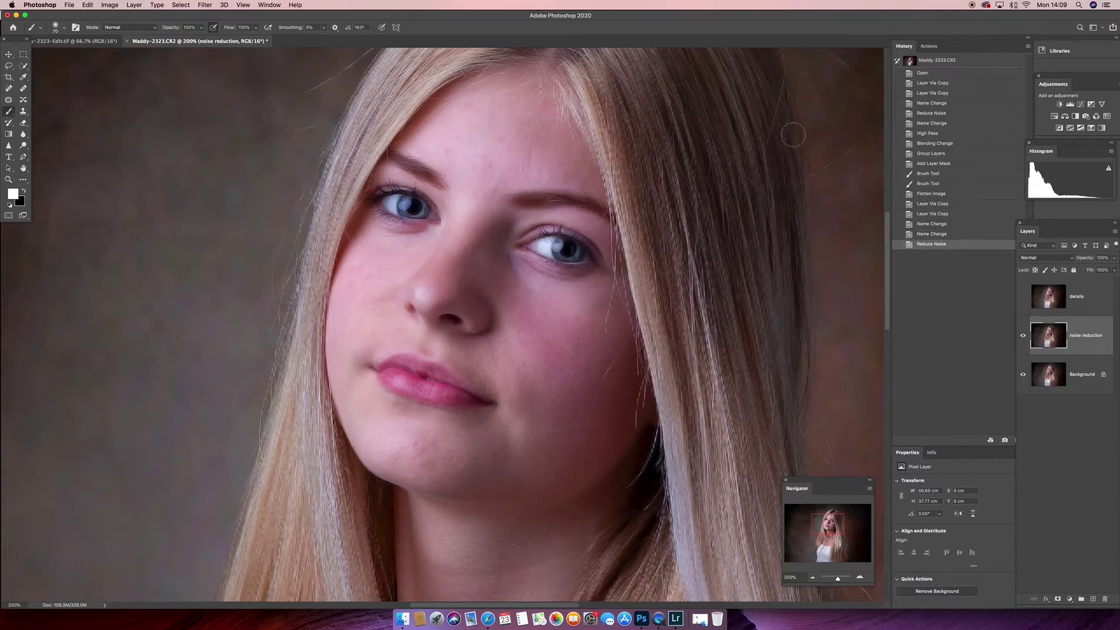
Show the details layer, apply a High Pass filter with a 1.0 pixel radius, and set its blend mode to Hard Light.
left_click(1022, 299)
left_click(1048, 297)
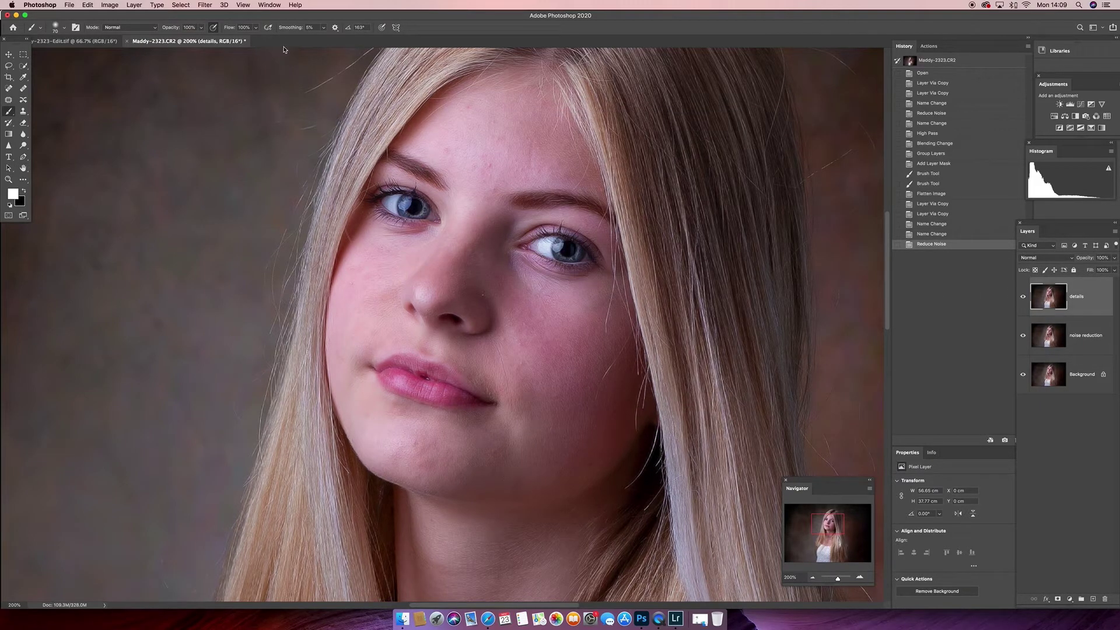
left_click(204, 5)
mouse_move(210, 152)
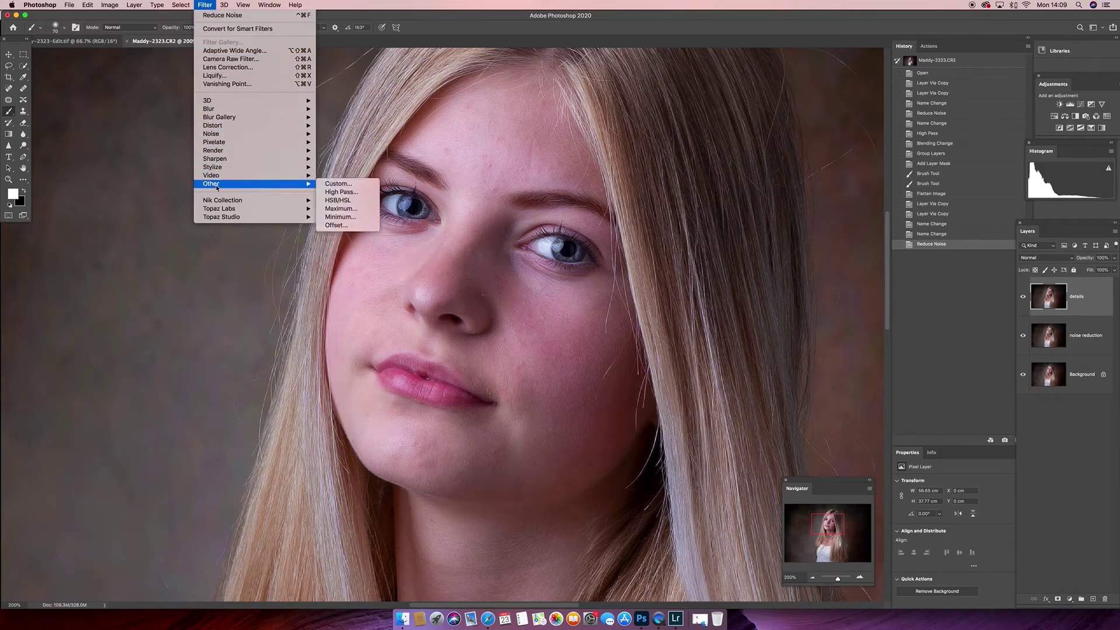
left_click(342, 196)
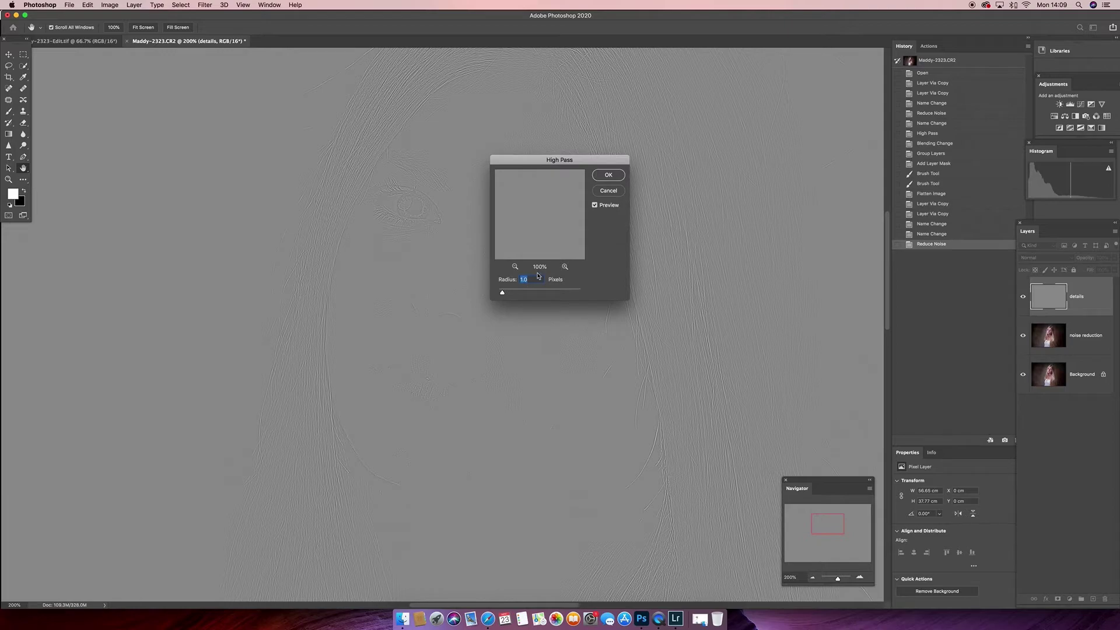
left_click(619, 178)
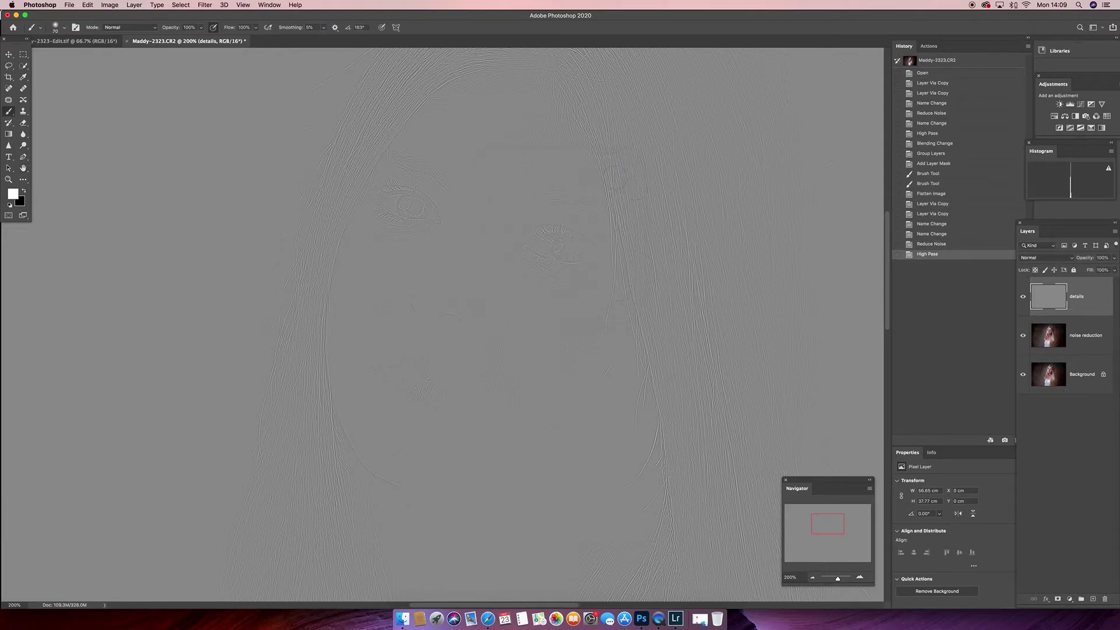
left_click(1043, 258)
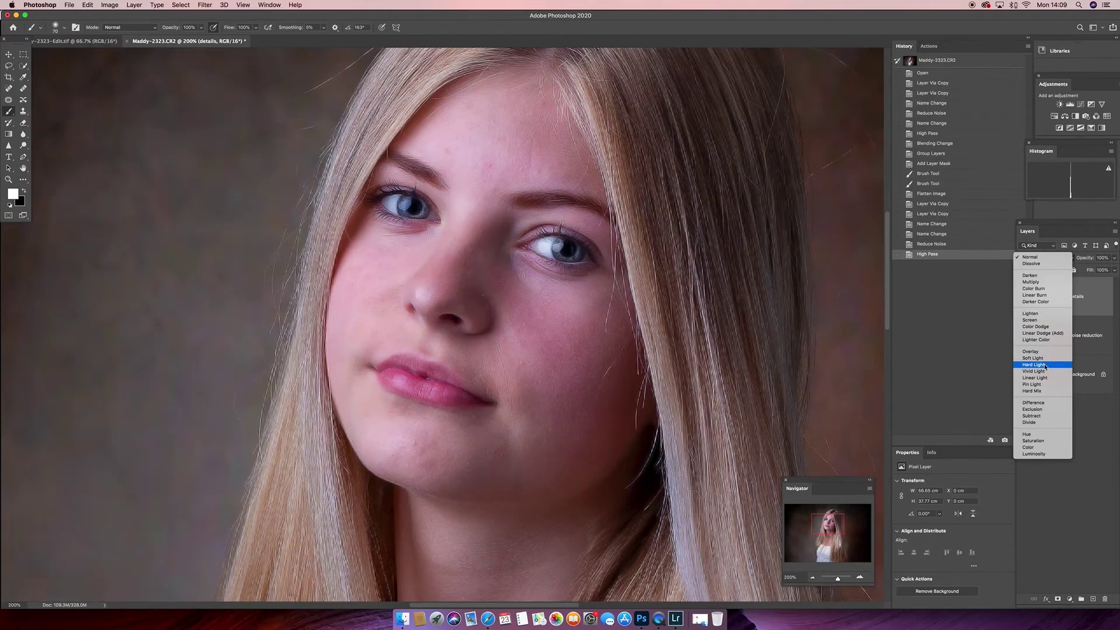
left_click(1044, 365)
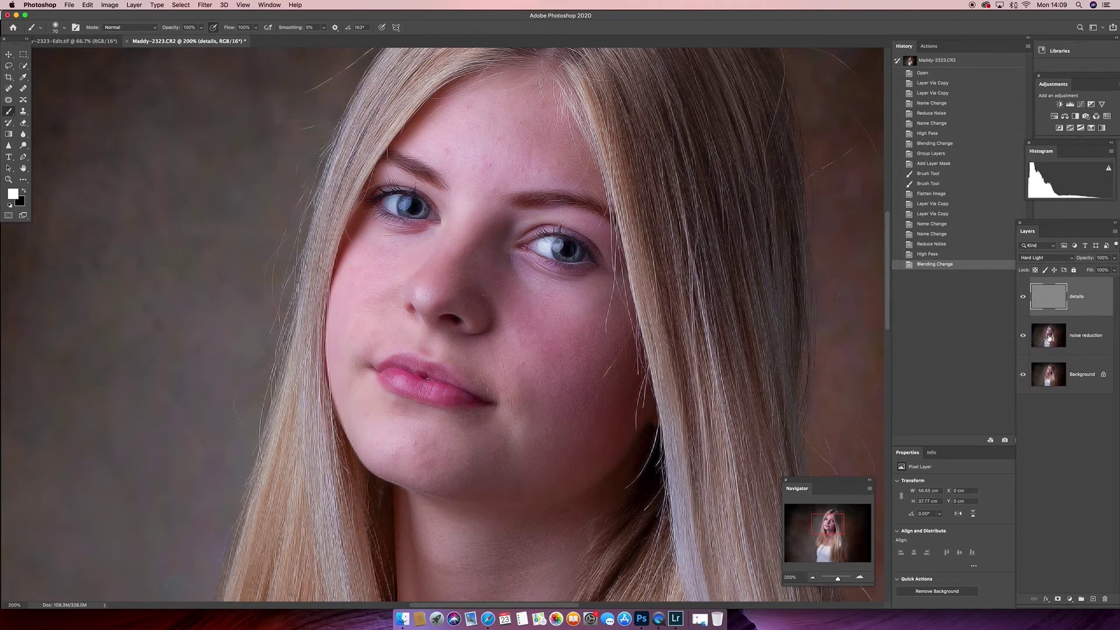
Group the details and noise reduction layers and set the group's opacity to 40%.
left_click(1048, 337, "shift")
key("super+g")
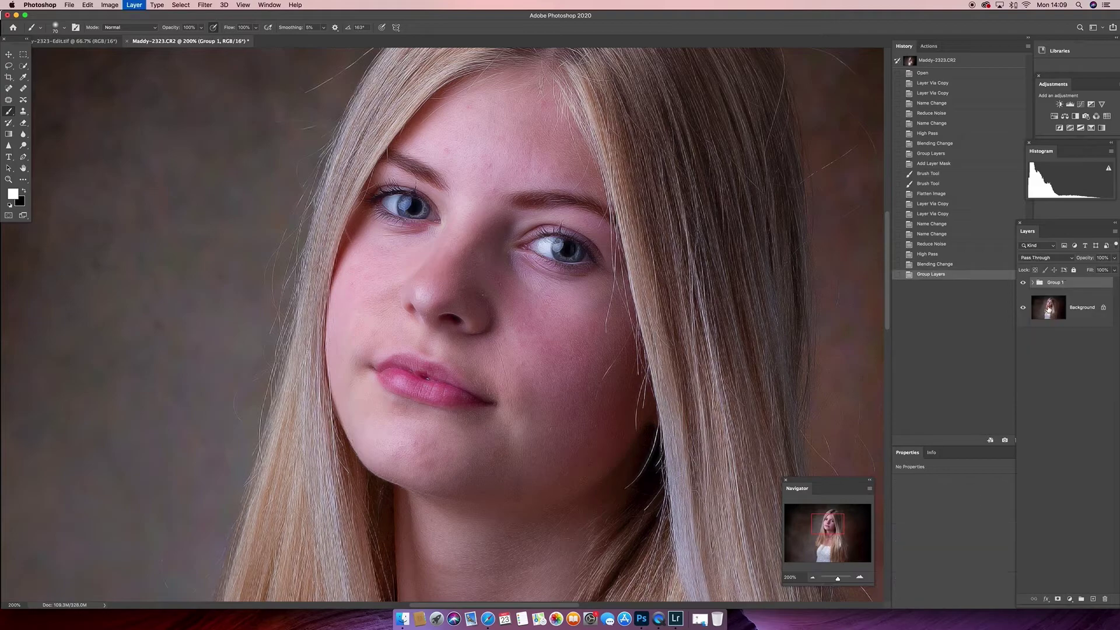
left_click(1024, 284)
left_click(1023, 284)
left_click(23, 168)
key("4")
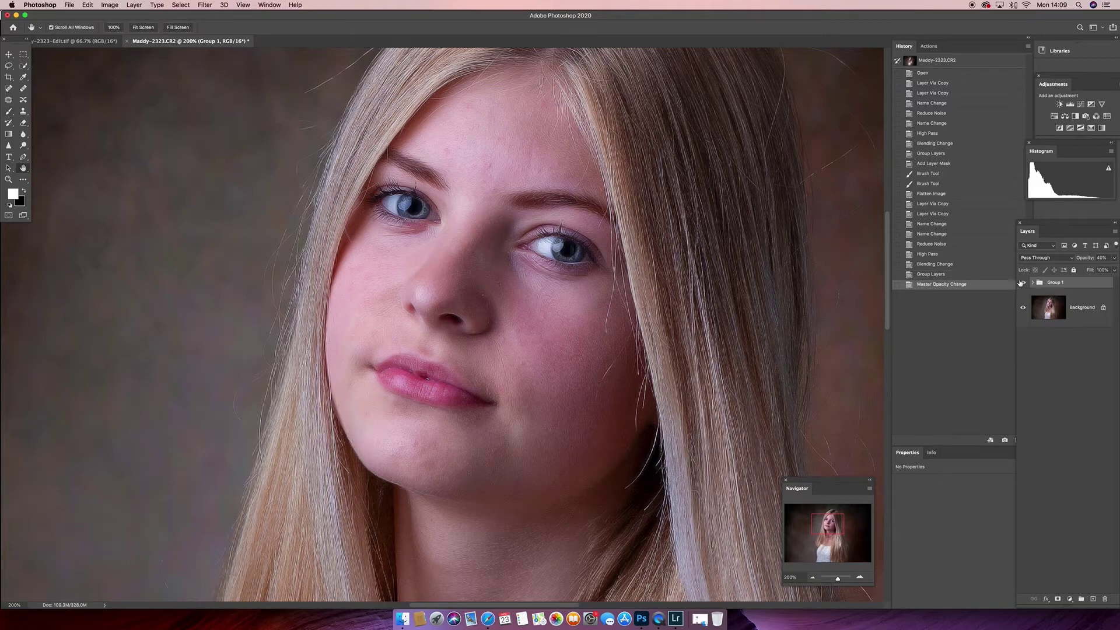
Compare the portrait with the layer group hidden and shown, both at 200% and fitted to the screen.
left_click(1024, 284)
left_click(1024, 285)
double_click(23, 169)
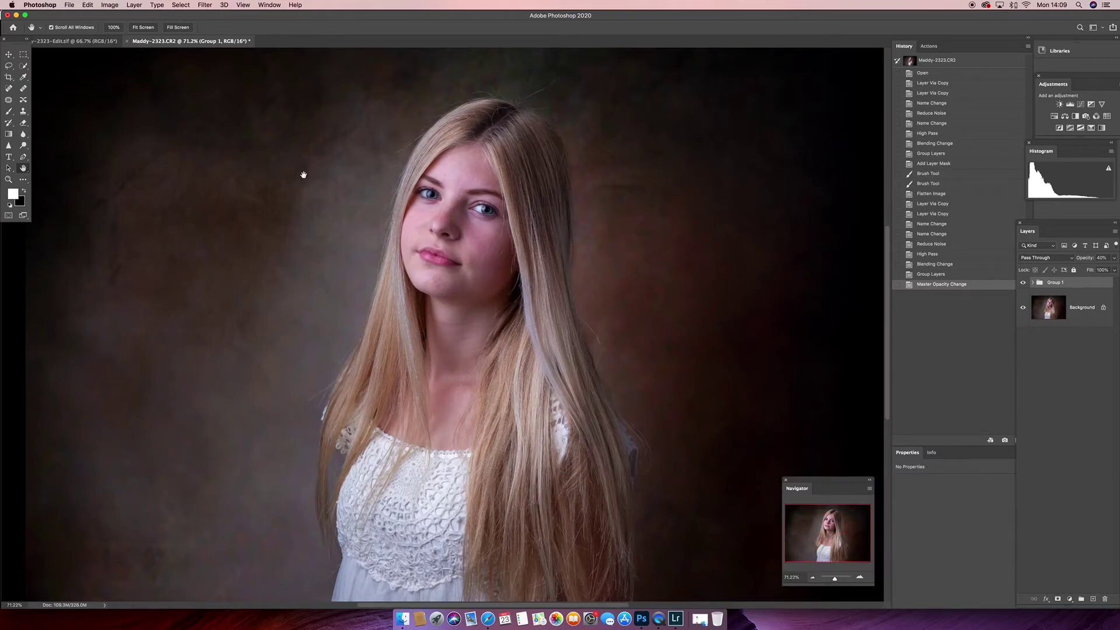
left_click(1025, 284)
left_click(1024, 284)
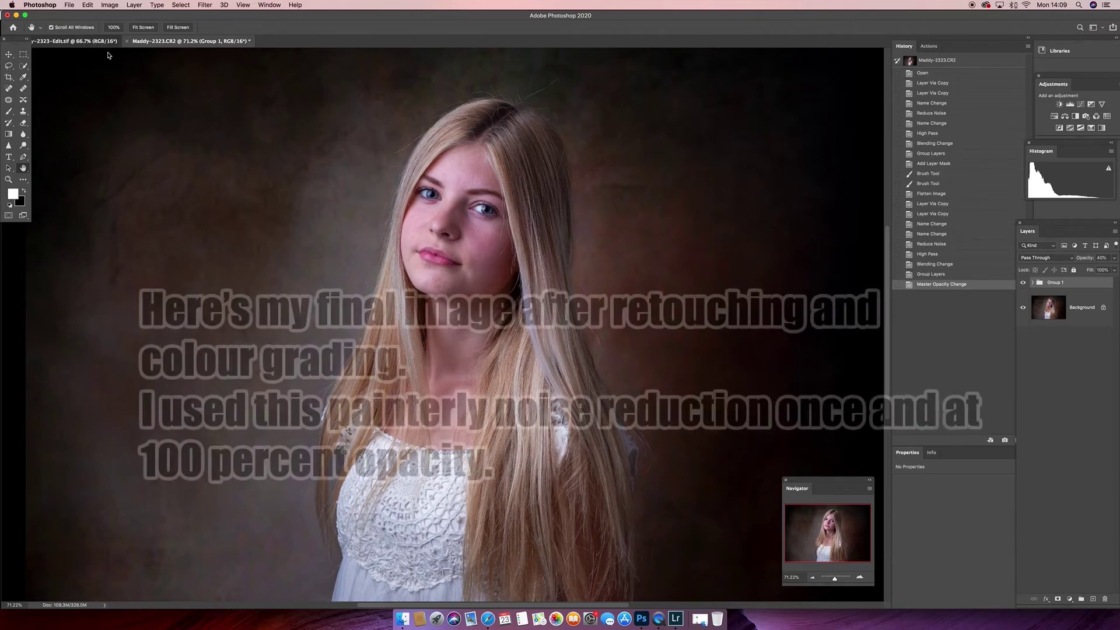
Compare the face at 200% between the retouched TIF document and the working CR2 document.
key("ctrl+Tab")
key("super+1")
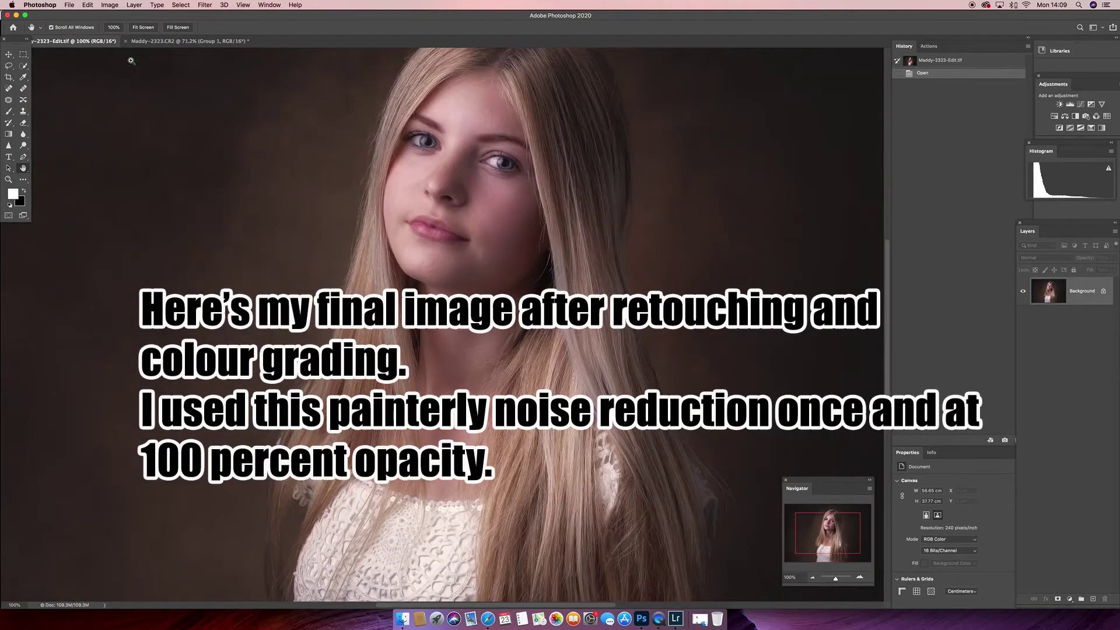
key("super+equal")
left_click_drag(891, 316, 894, 257)
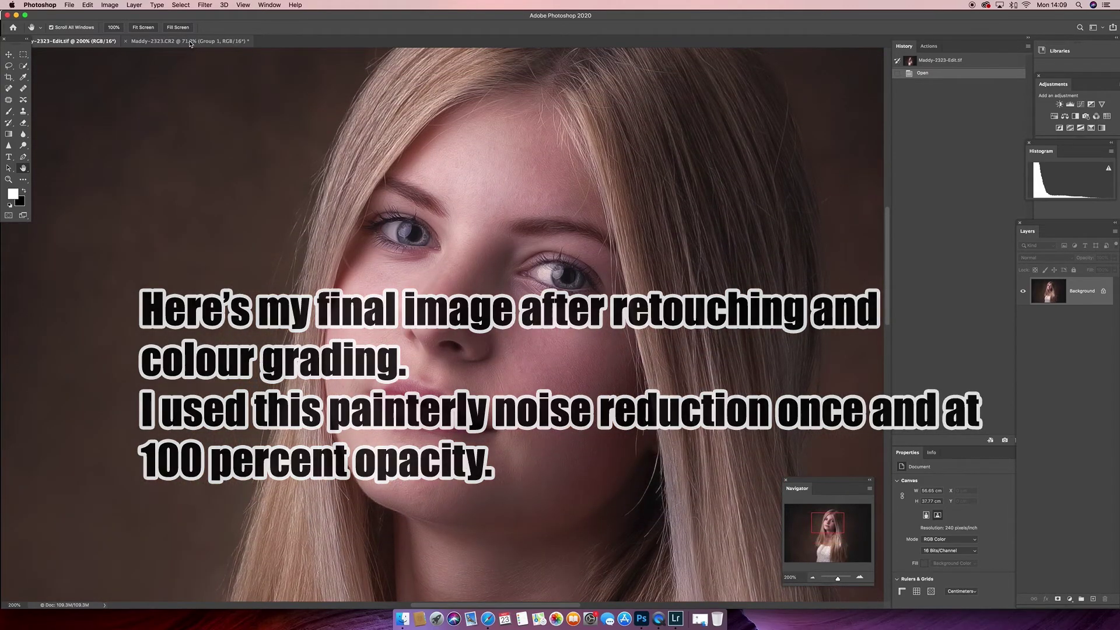
key("ctrl+Tab")
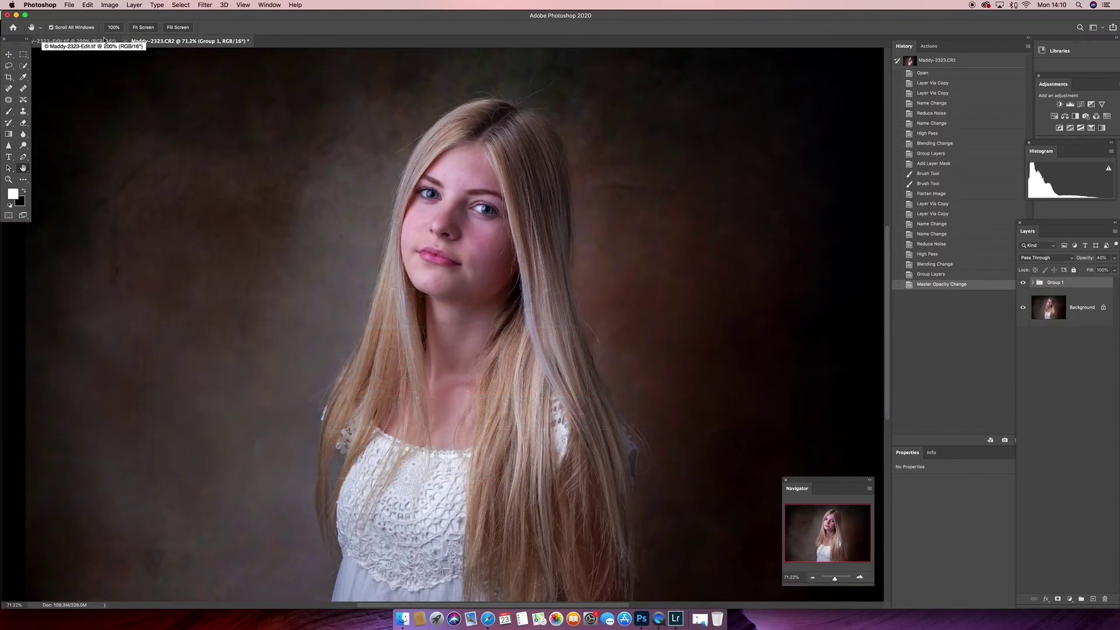
key("super+equal")
key("super+equal")
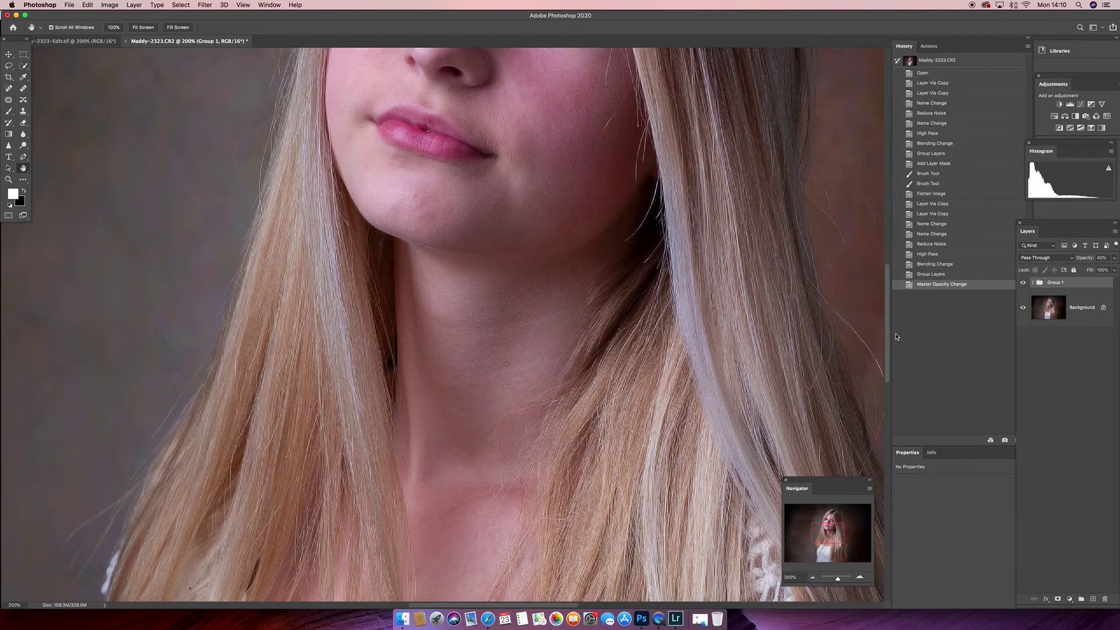
left_click_drag(888, 336, 889, 292)
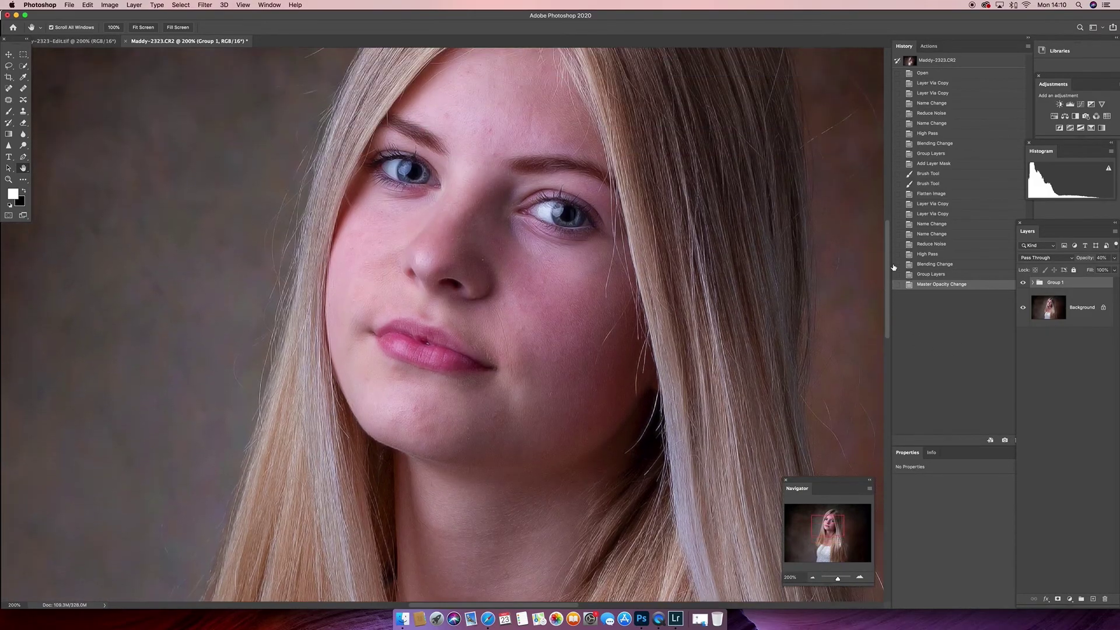
left_click(94, 39)
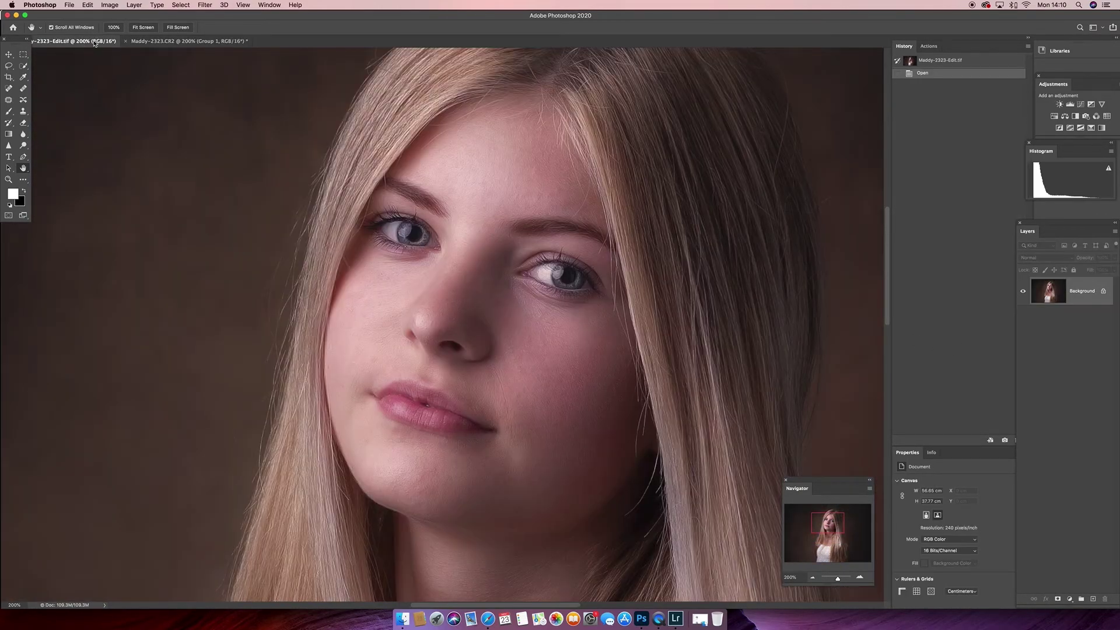
Fit both documents to the screen and compare the whole portrait in the retouched TIF with the working CR2.
double_click(24, 169)
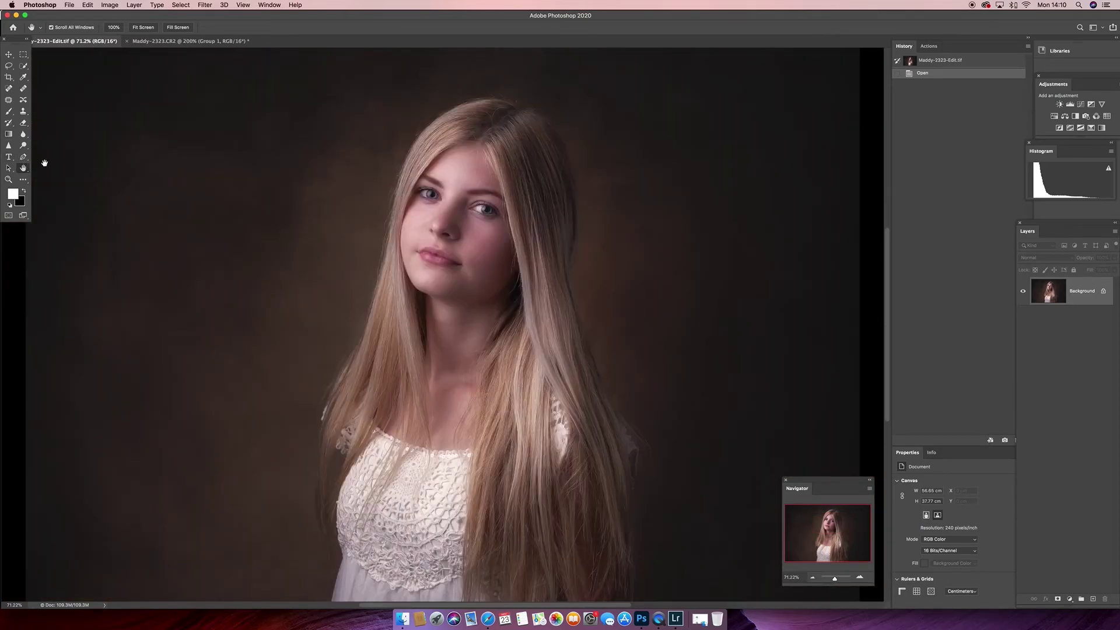
left_click(195, 42)
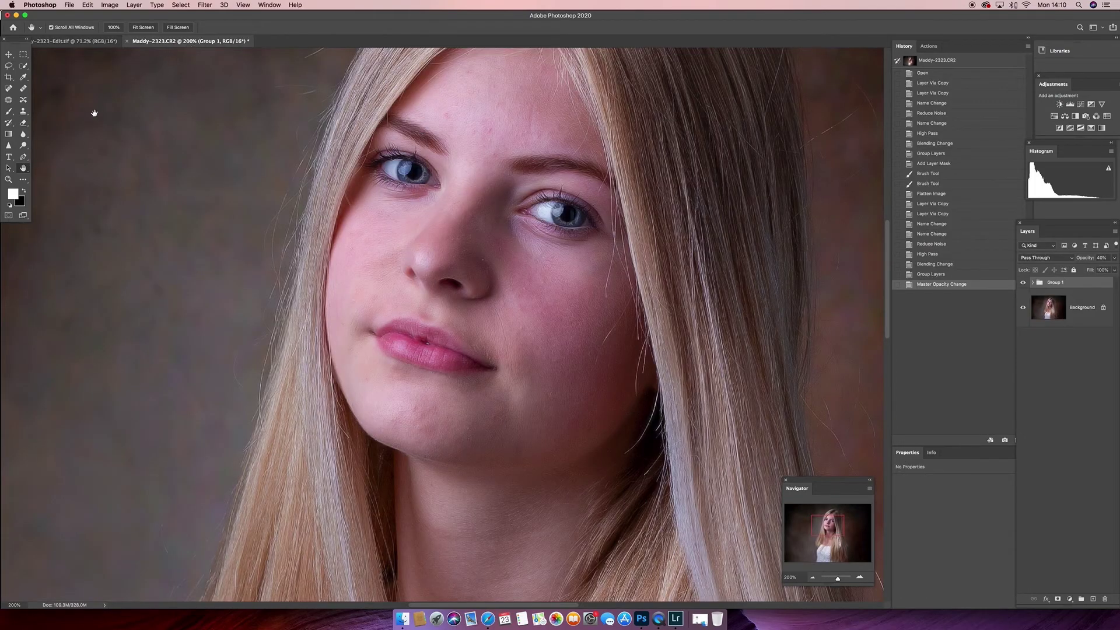
key("super+0")
left_click(95, 44)
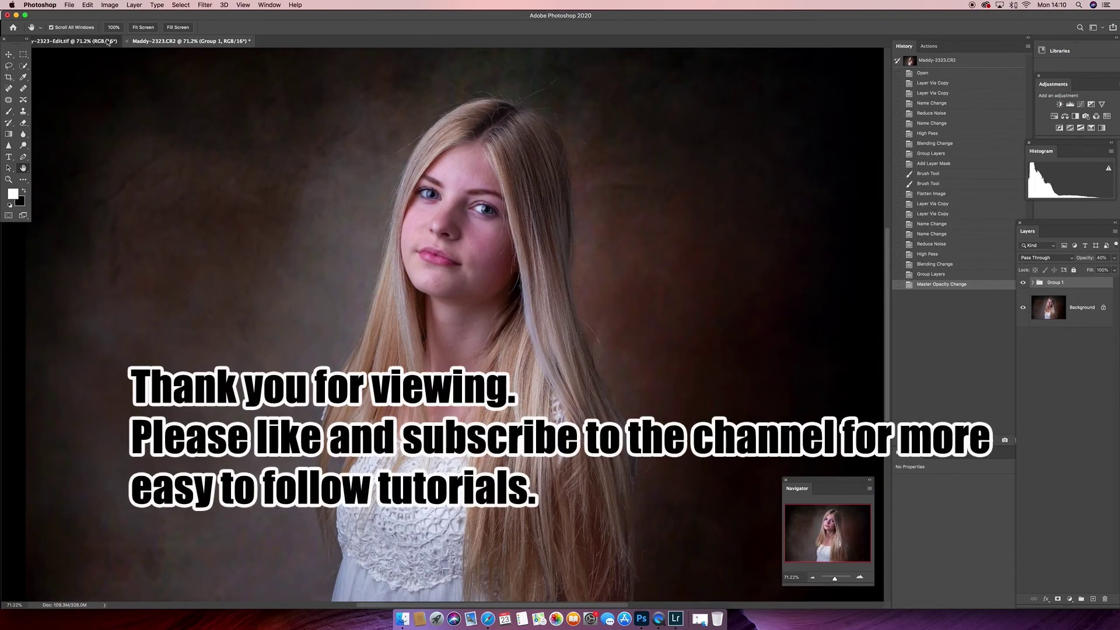
left_click(147, 45)
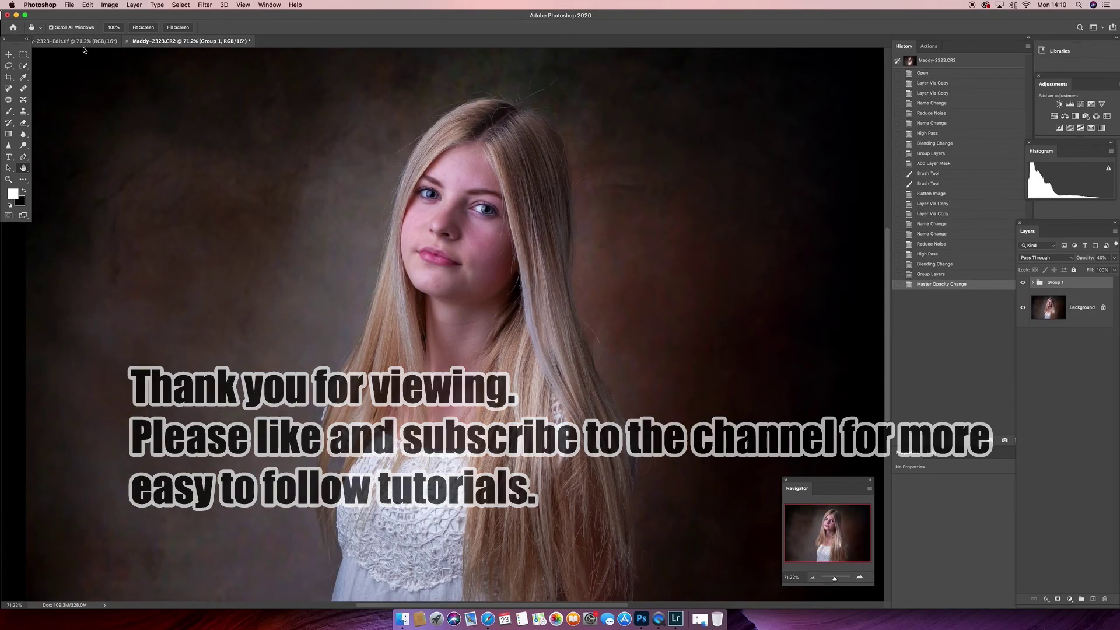
left_click(111, 42)
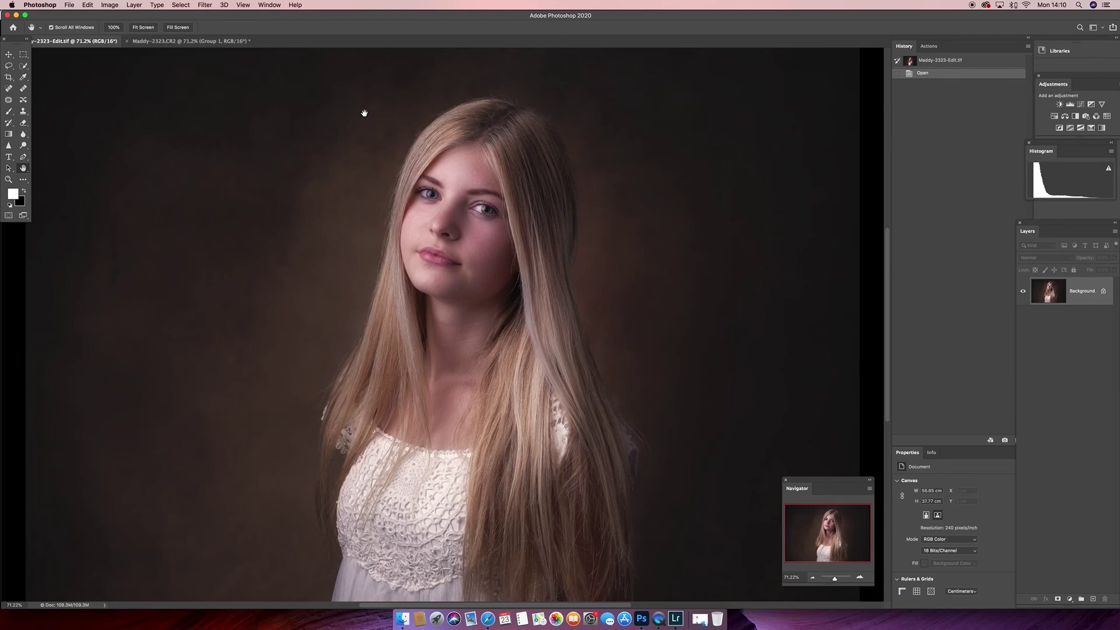
left_click(659, 622)
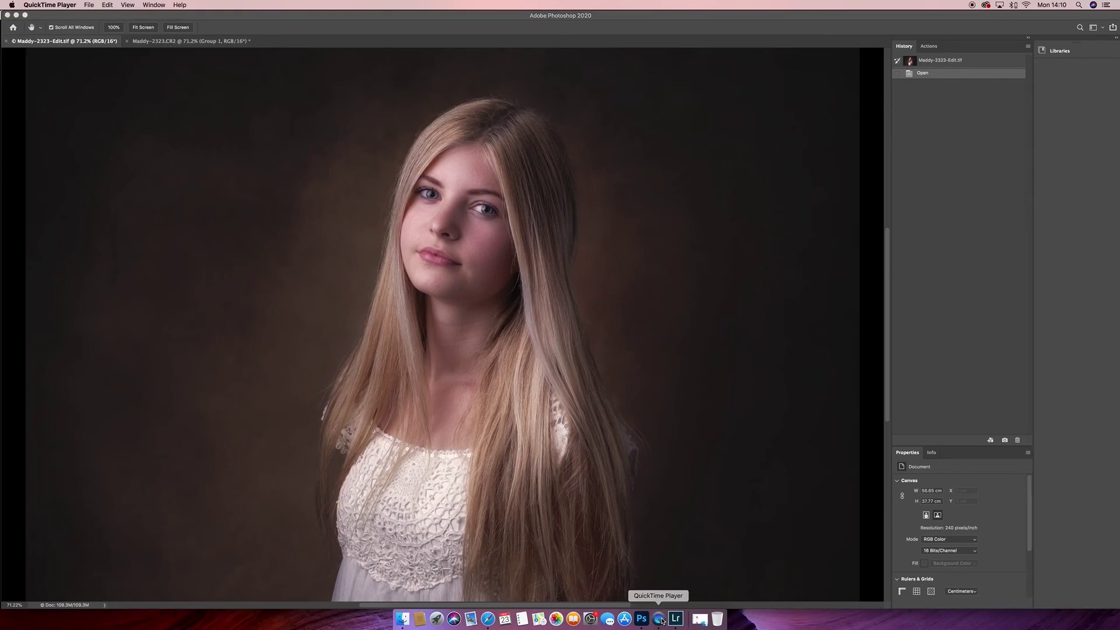